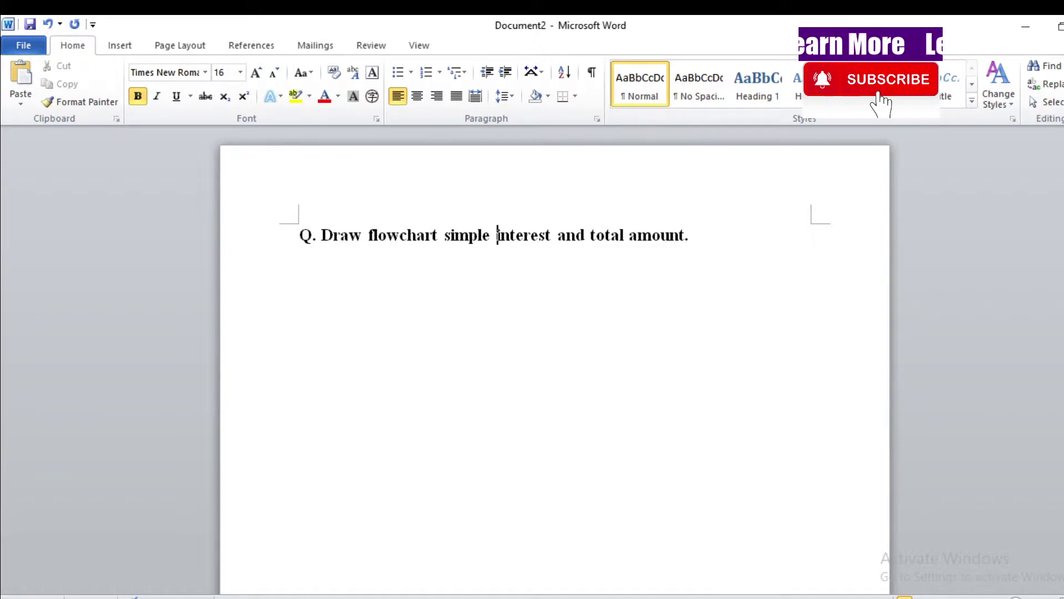
Step: Insert 'to find' before 'simple' in the title and add a new empty line below it
click(444, 236)
text(to find)
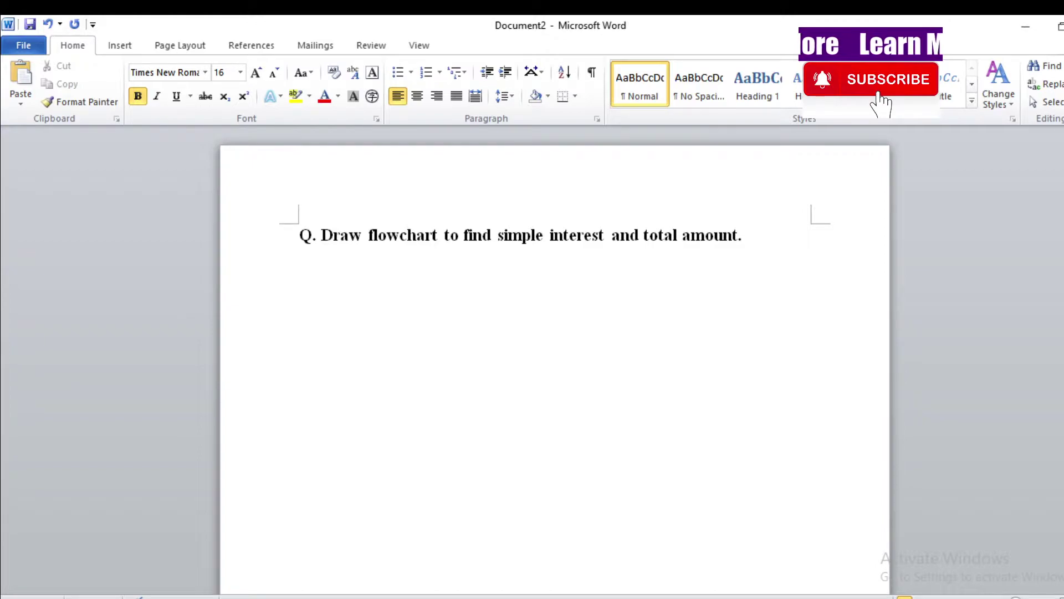
click(760, 235)
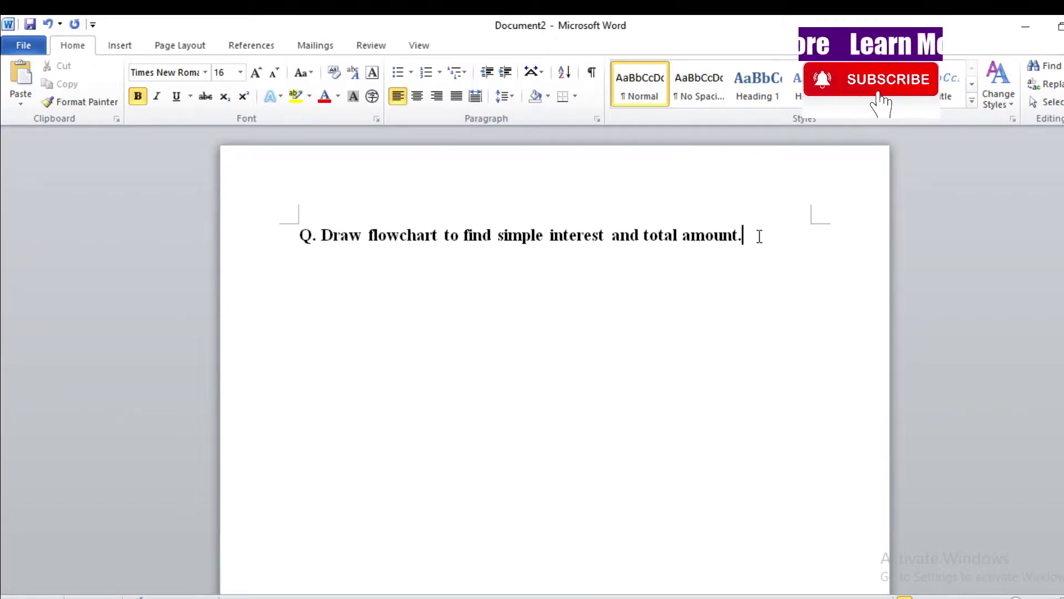
key(Return)
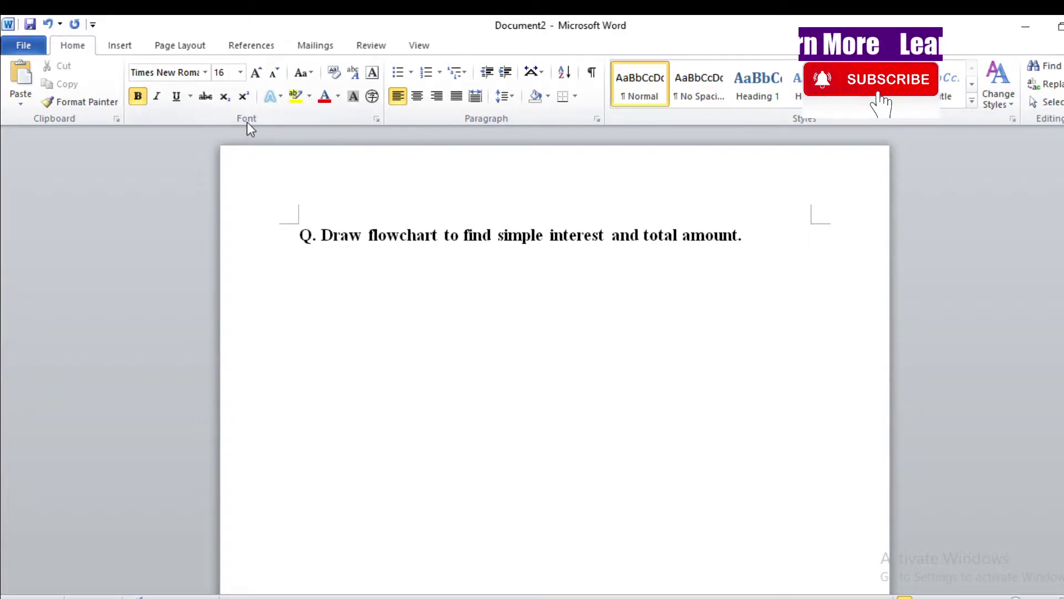
click(124, 45)
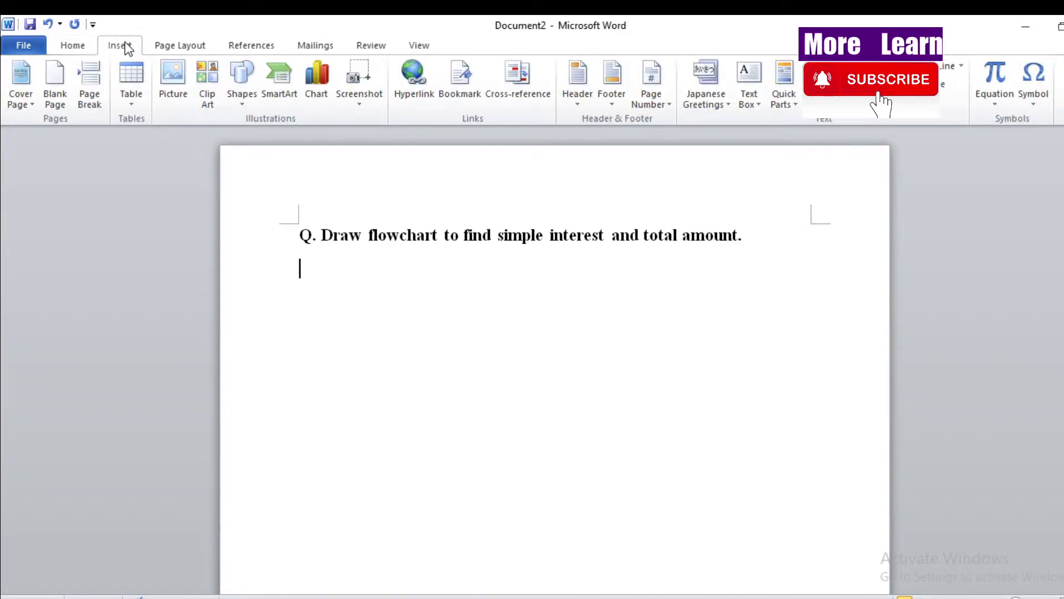
Step: Draw an oval shape centred below the title
click(251, 91)
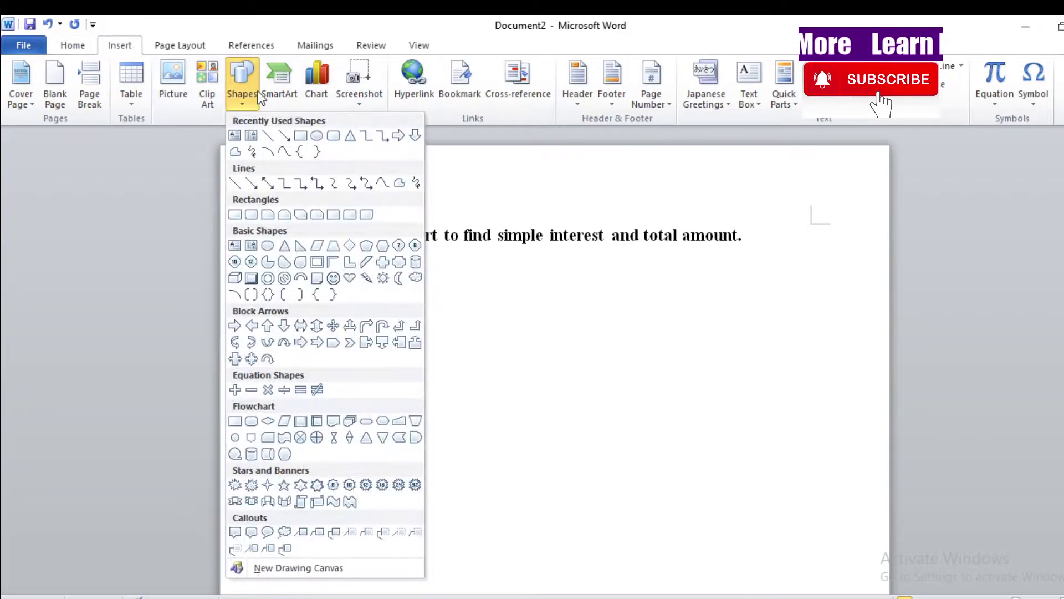
click(316, 135)
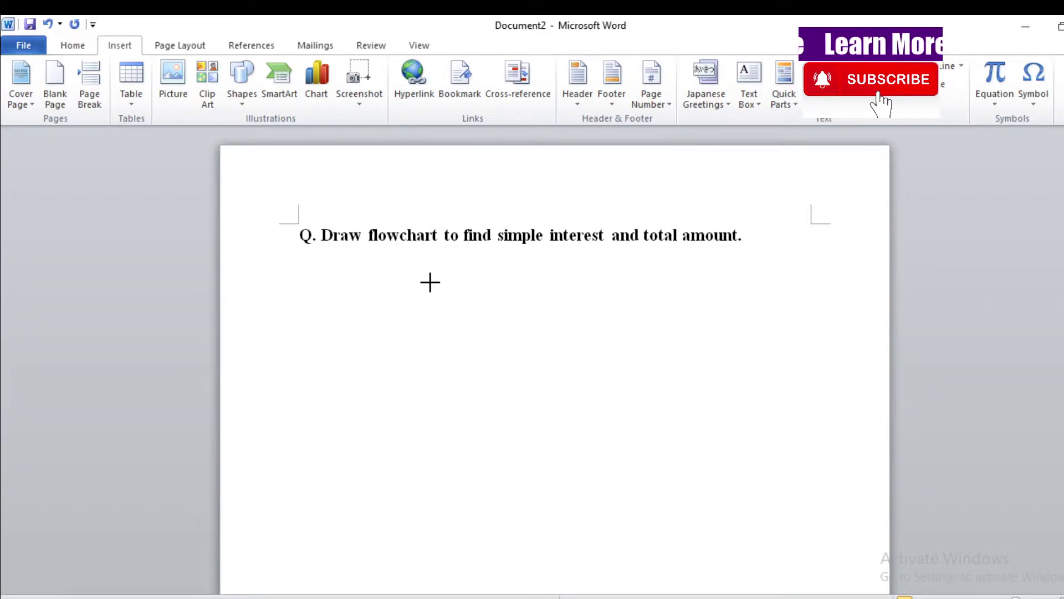
drag(456, 277, 589, 347)
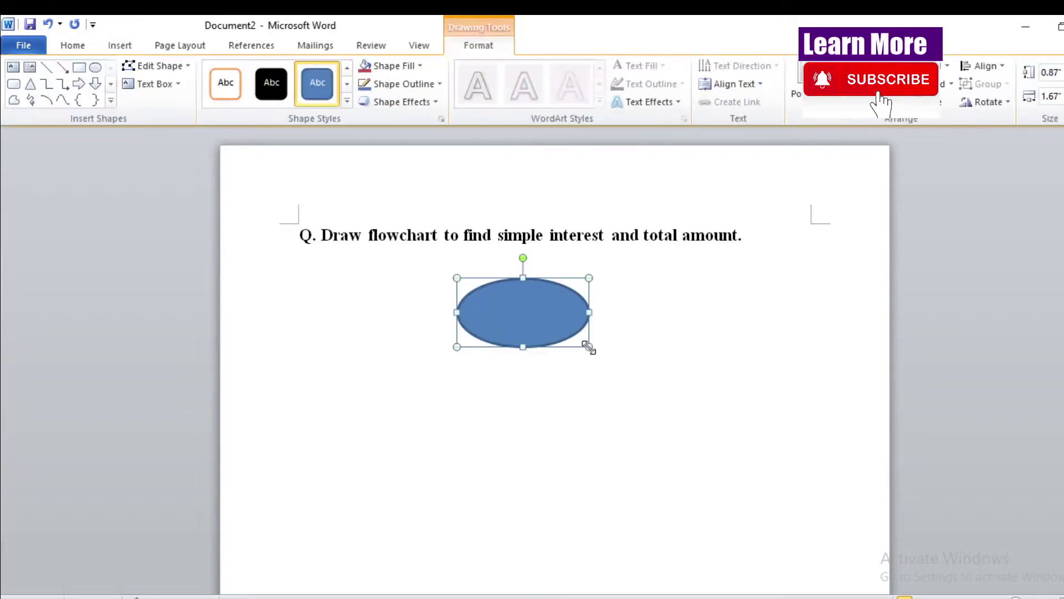
Step: Label the oval 'Start' in 16-point text
right_click(521, 318)
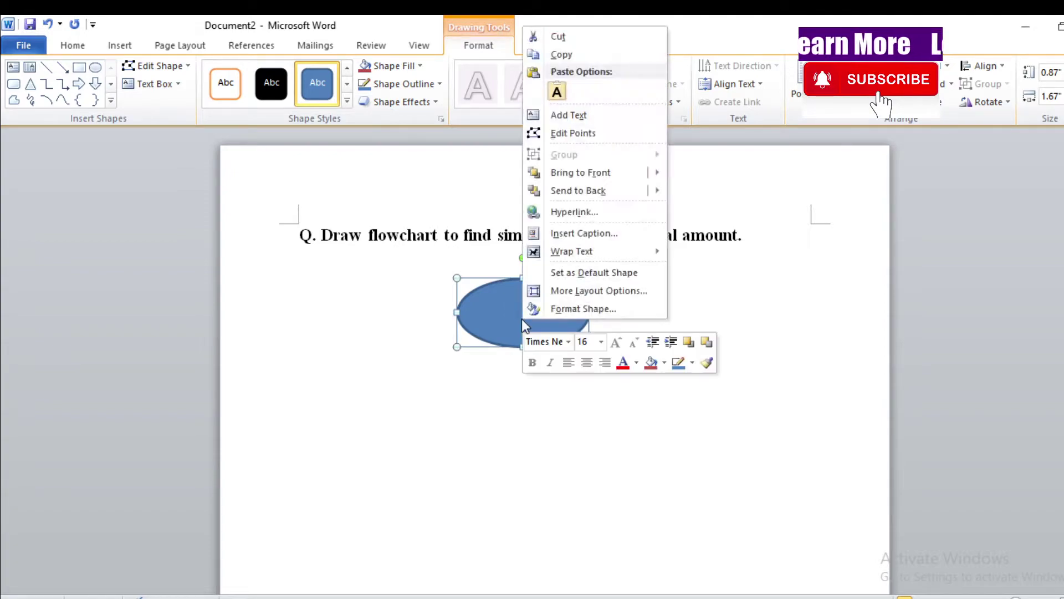
click(588, 117)
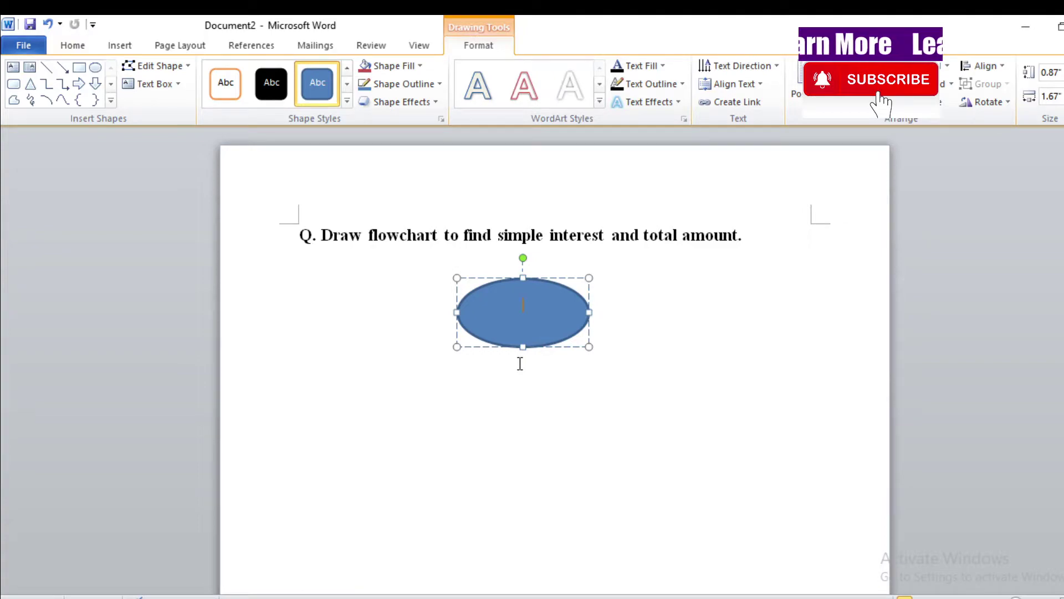
click(71, 46)
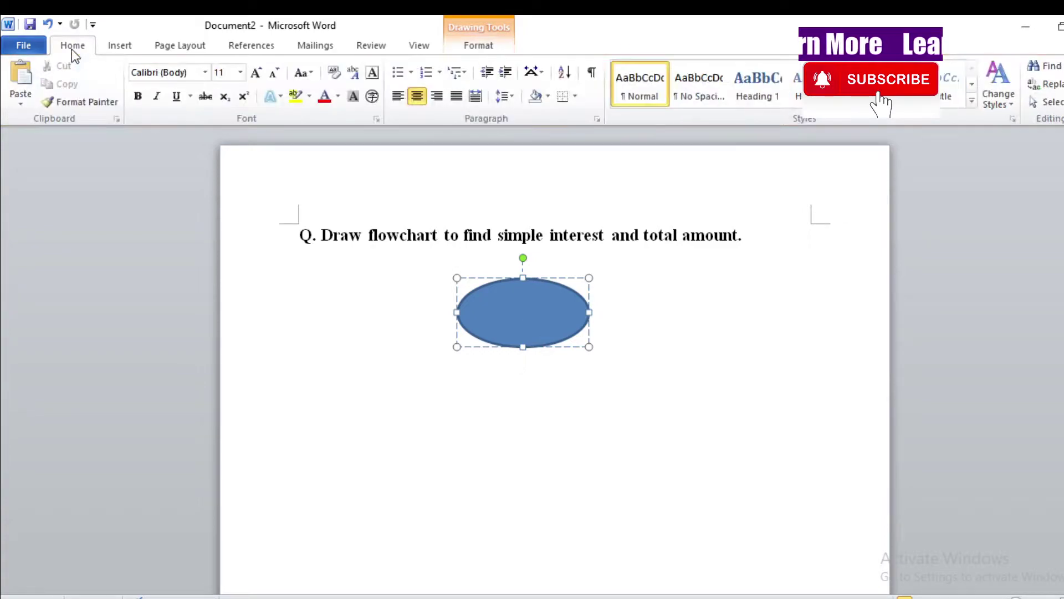
click(240, 73)
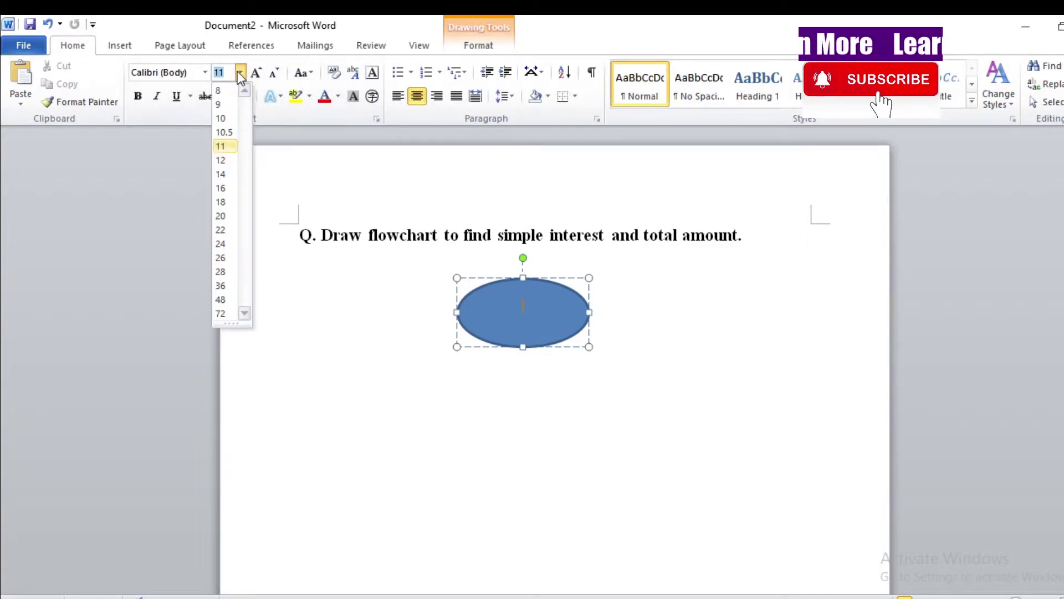
click(222, 191)
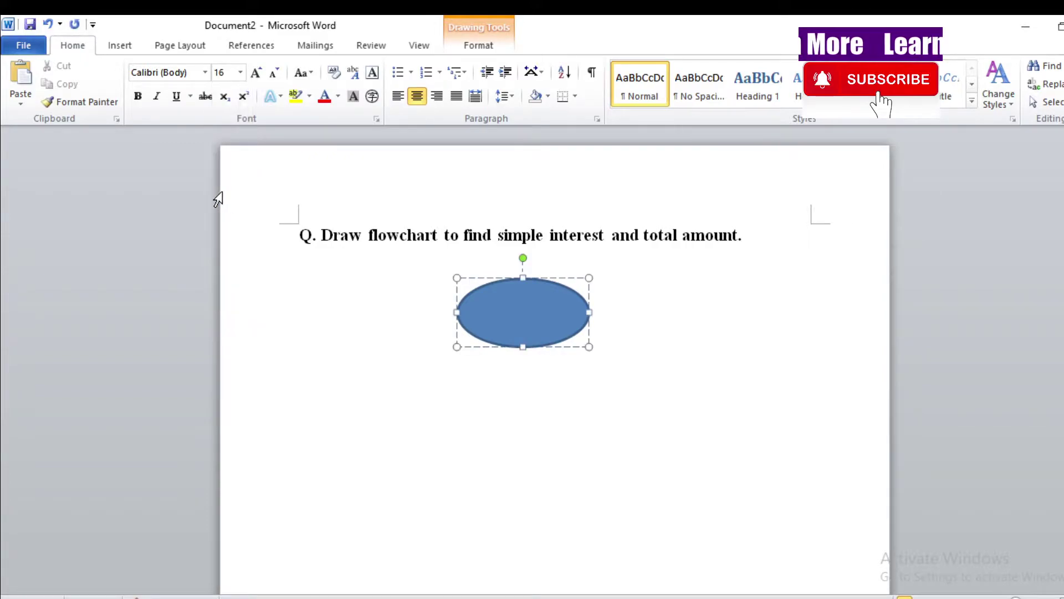
text(S)
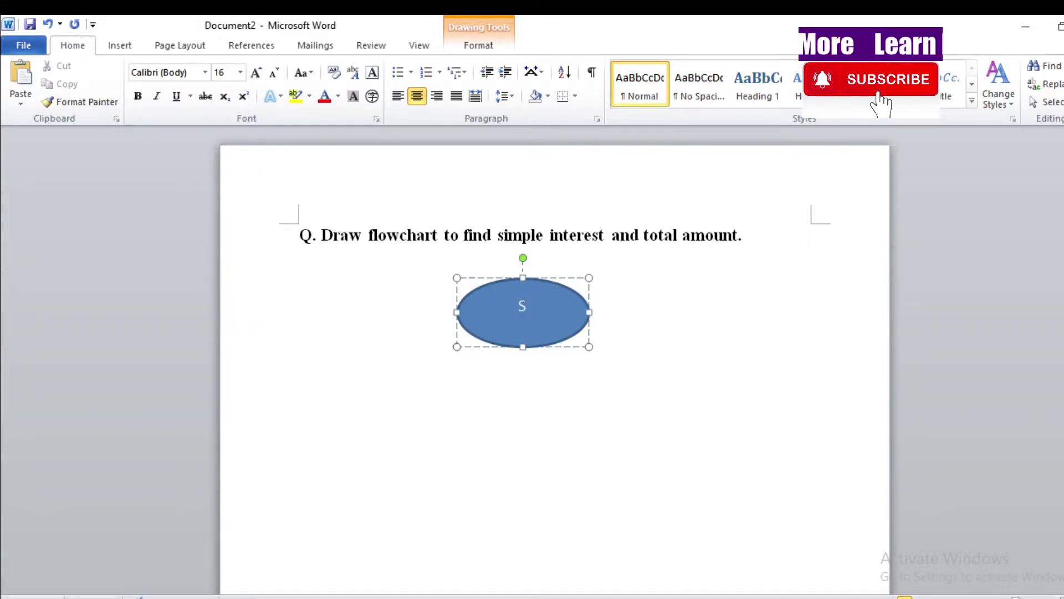
text(tart)
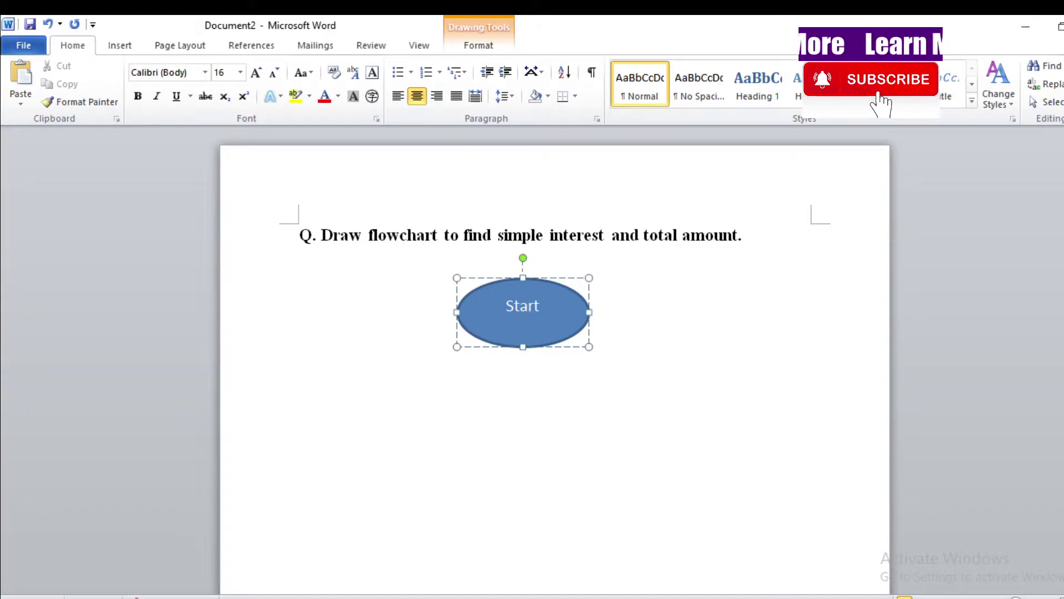
click(794, 386)
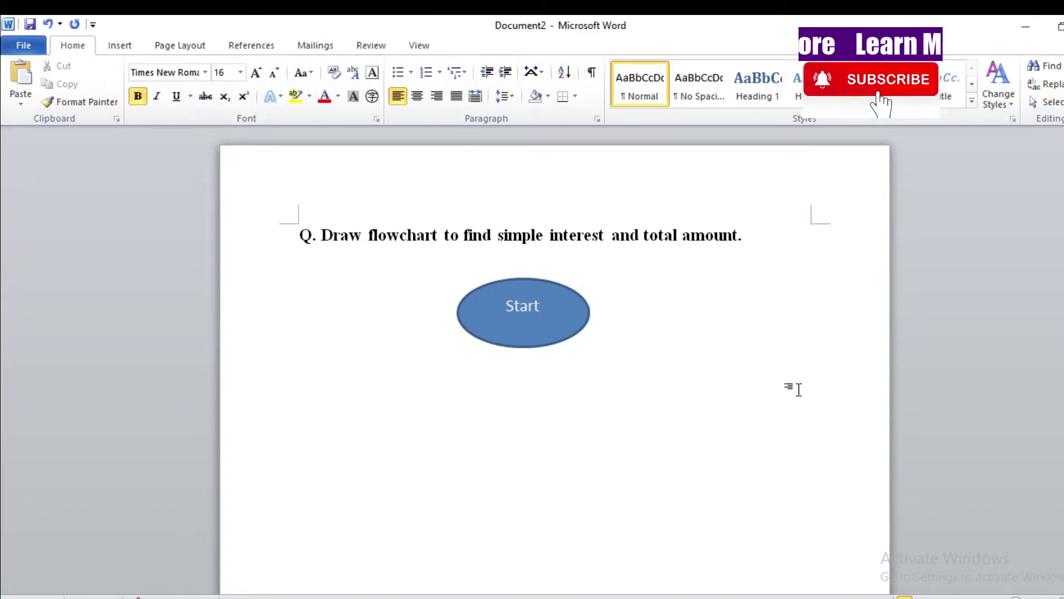
Step: Draw a short vertical arrow line down from the Start oval's bottom edge
scroll(554, 361, down, 2)
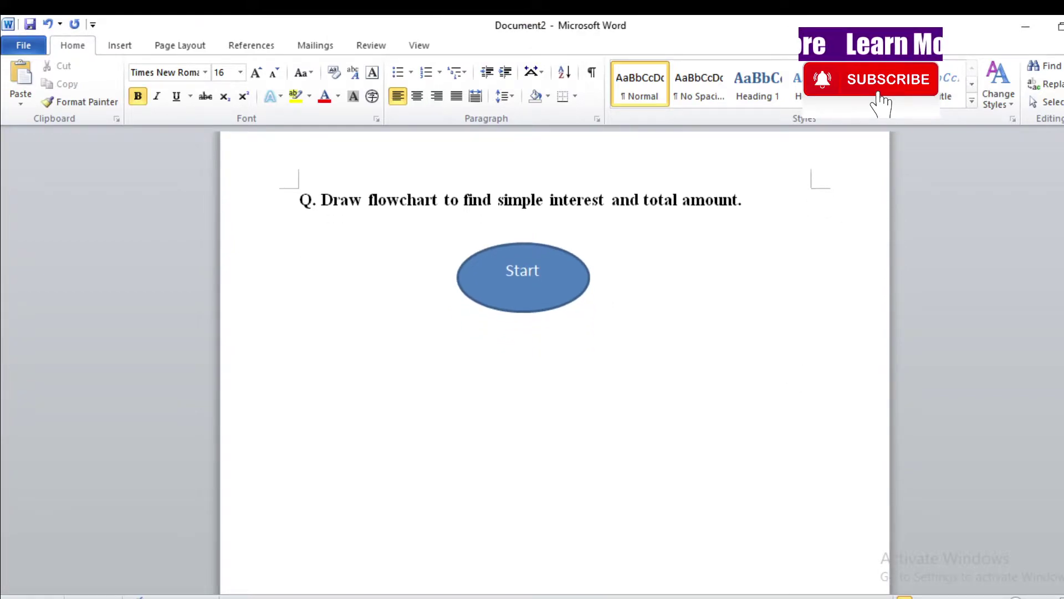
scroll(554, 360, down, 2)
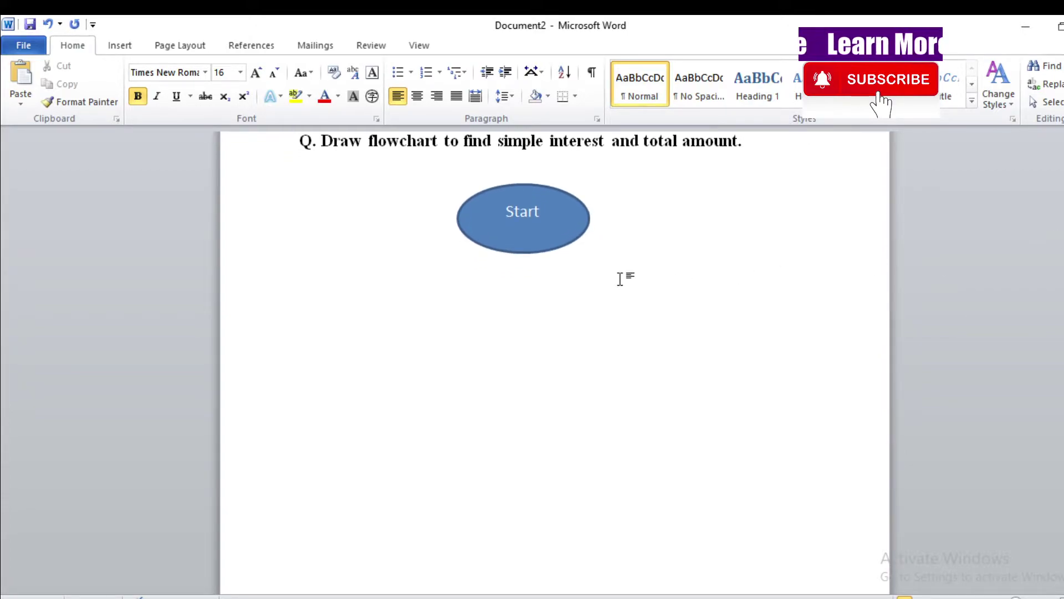
click(110, 50)
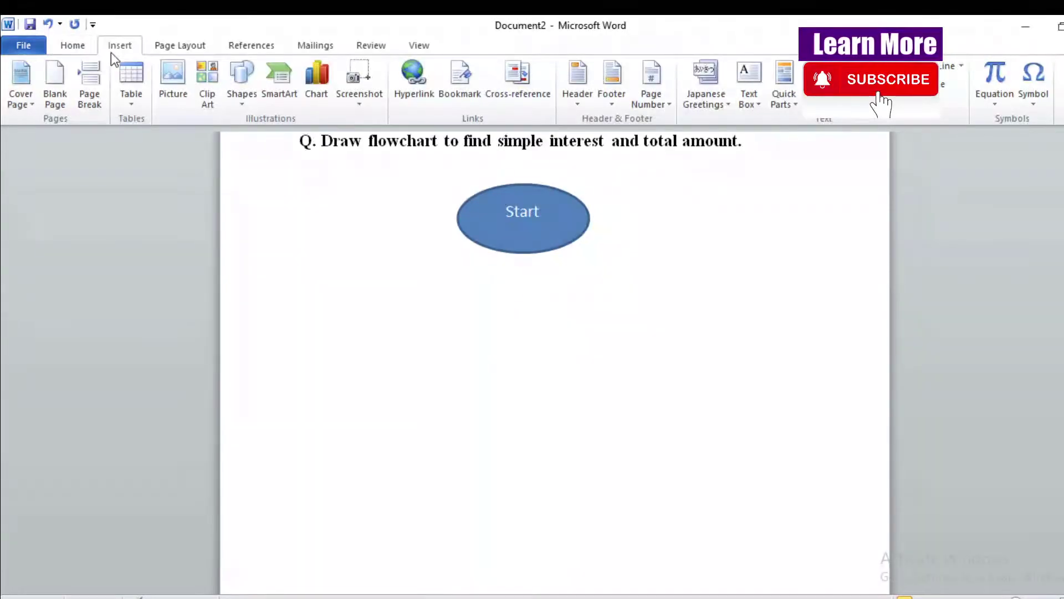
click(243, 100)
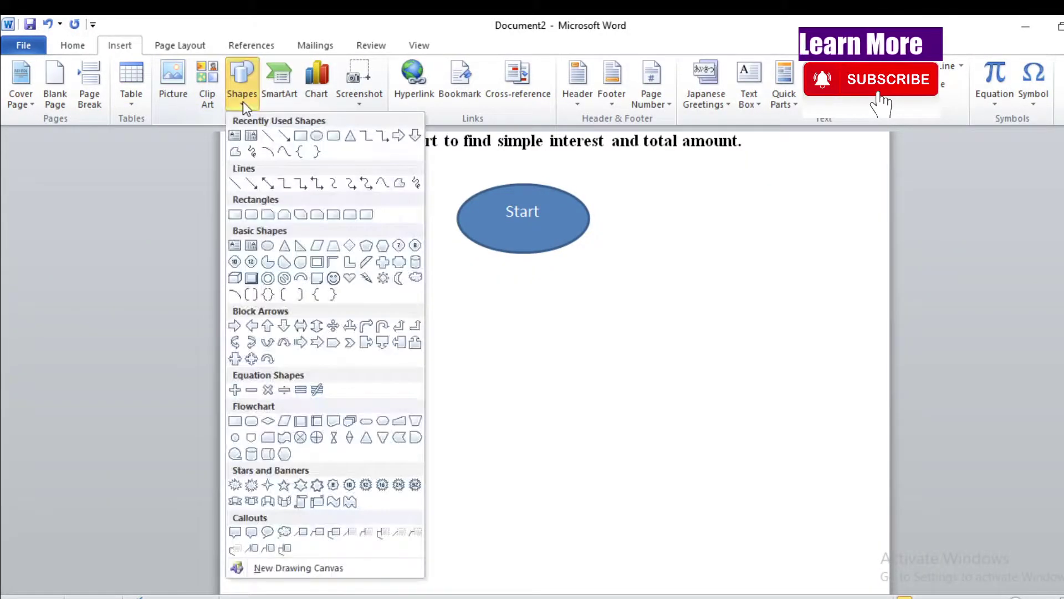
click(280, 136)
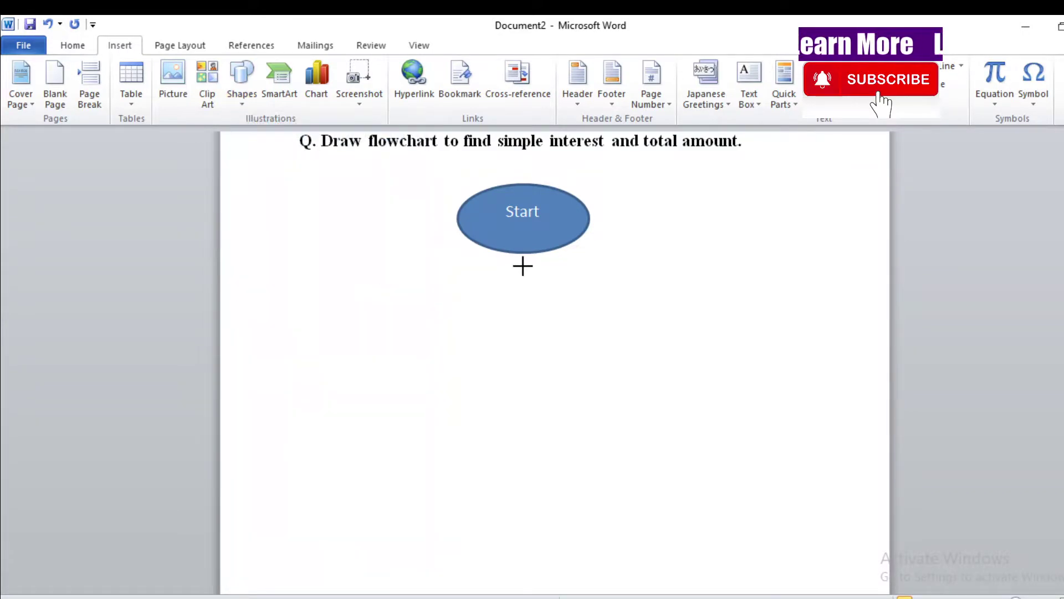
drag(523, 252, 525, 300)
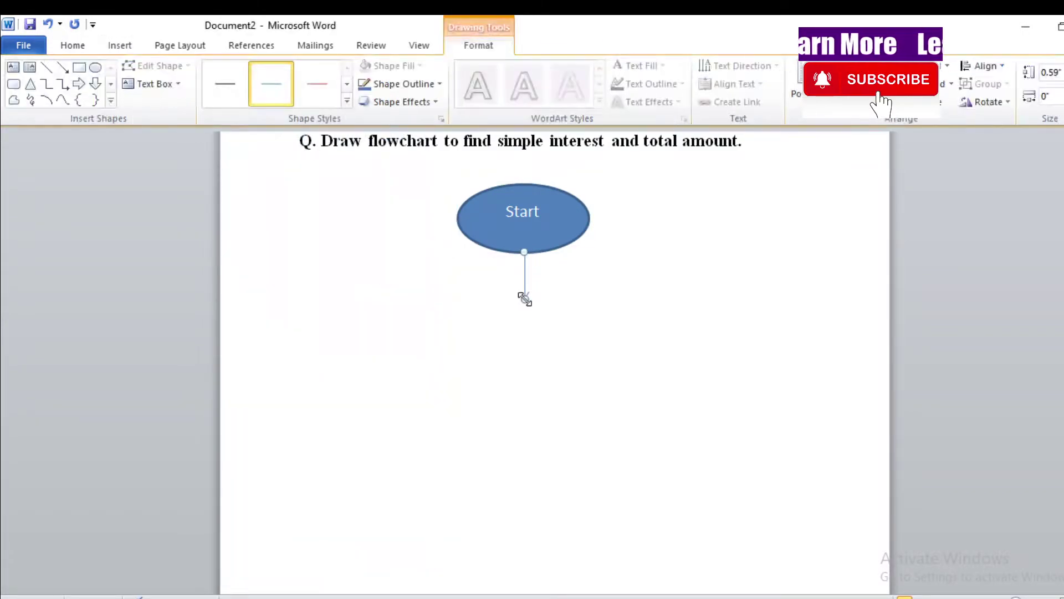
click(597, 298)
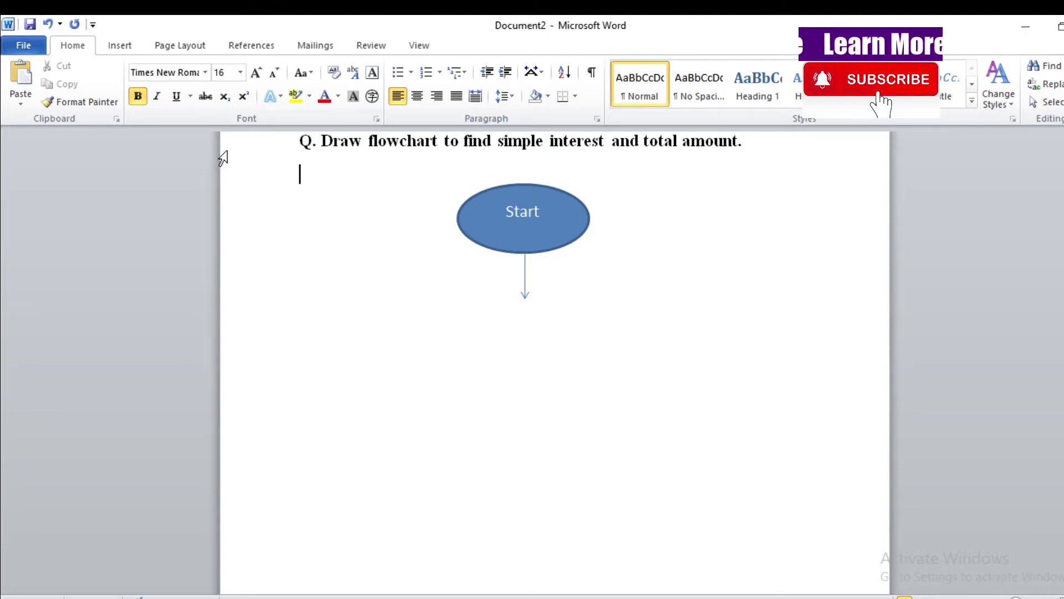
Step: Draw a wide parallelogram under the arrow and shift it left to centre it
click(130, 52)
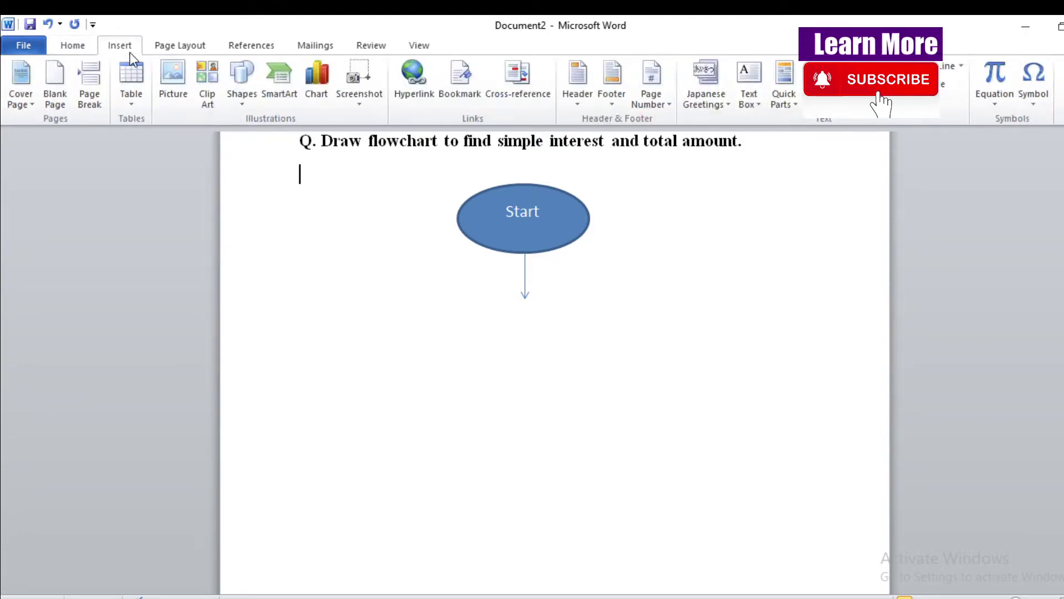
click(241, 105)
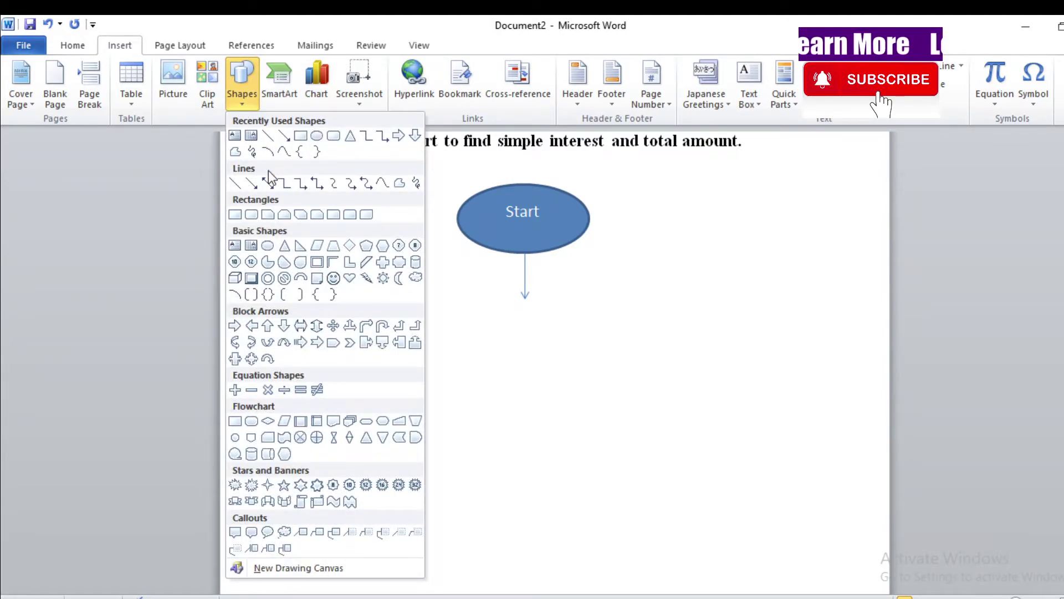
click(320, 245)
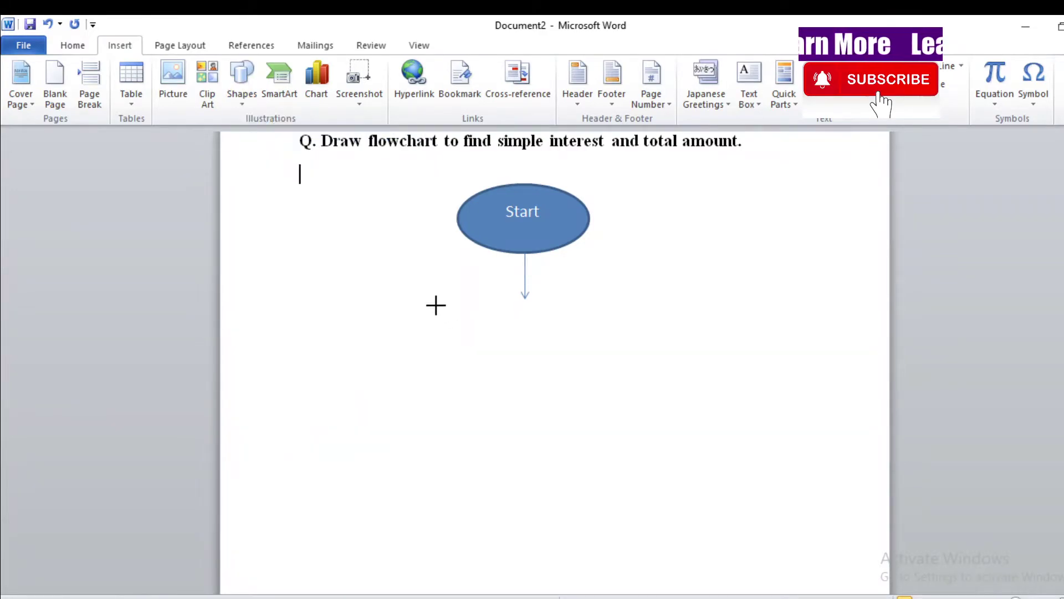
mouse_move(432, 298)
mouse_down()
mouse_move(635, 371)
mouse_move(831, 355)
mouse_up()
drag(678, 317, 577, 315)
click(711, 257)
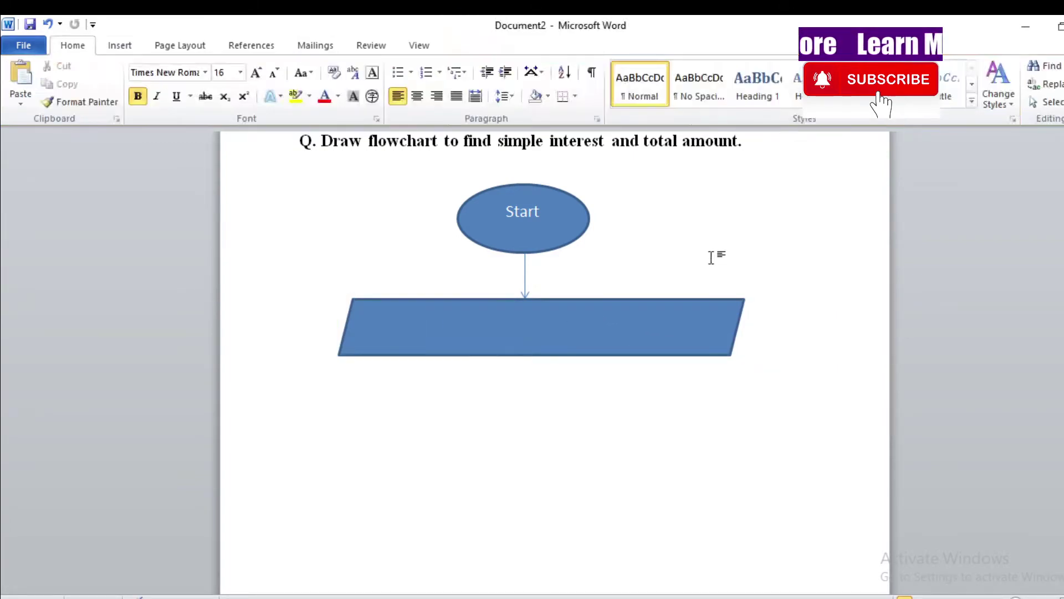
Step: Type 'Read principal ,time ,rate as P,T,R' into the parallelogram, fixing typos as you go
right_click(405, 338)
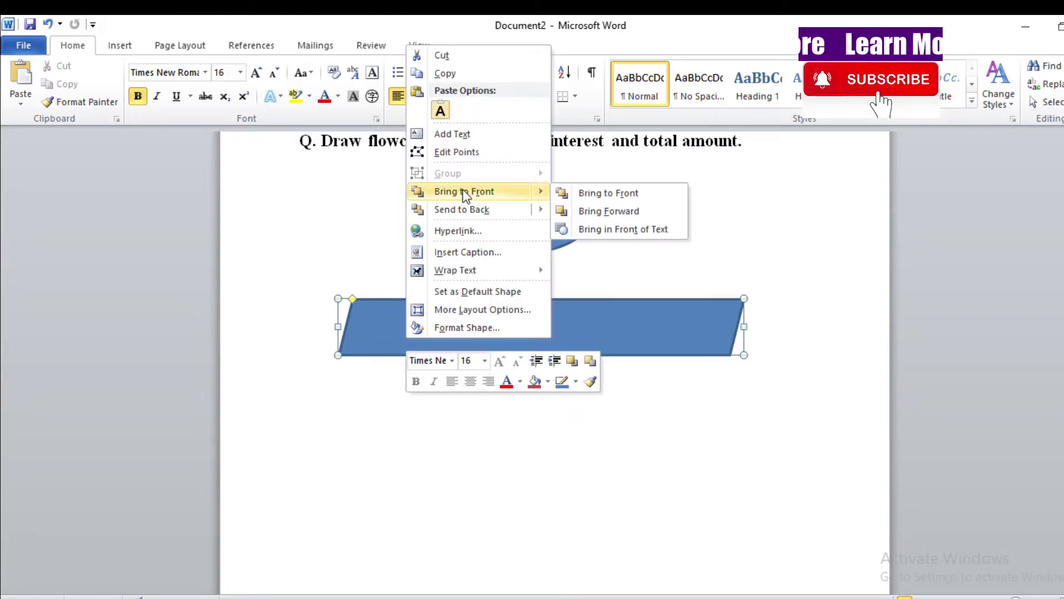
click(446, 134)
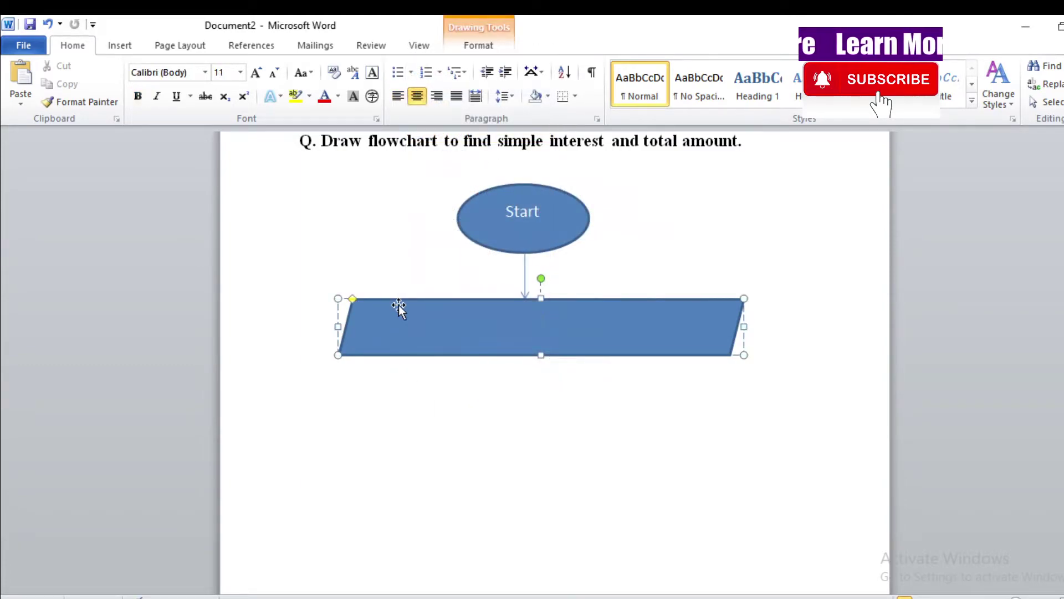
text(ReD)
key(BackSpace)
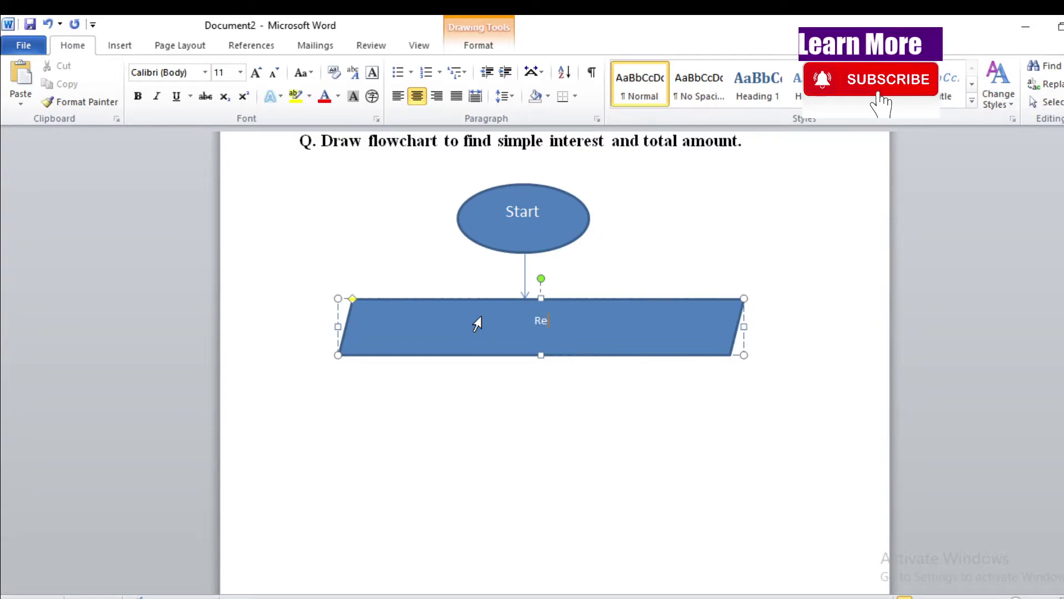
text(ad)
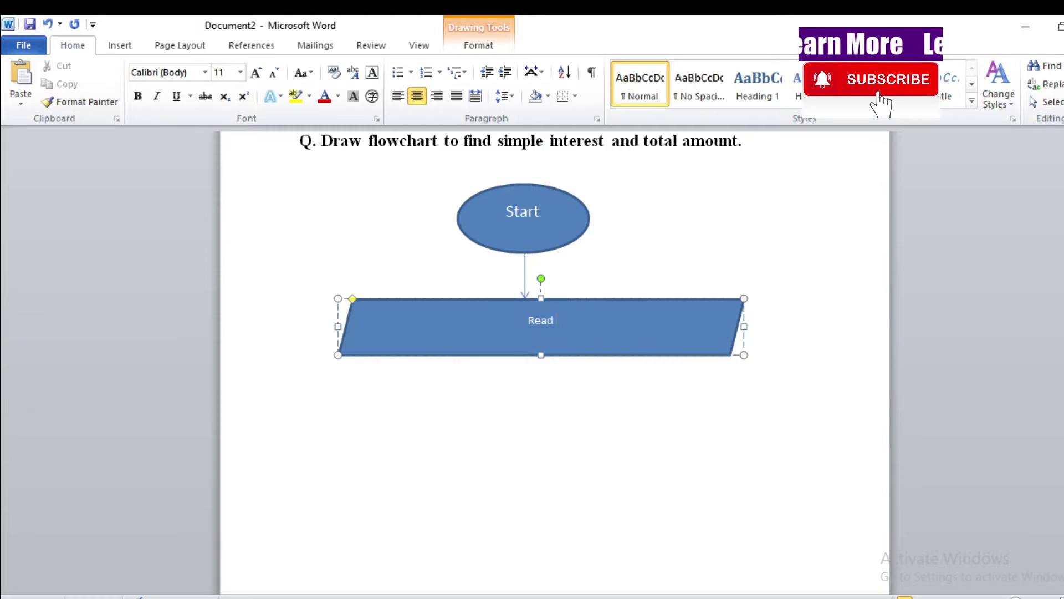
text( pro)
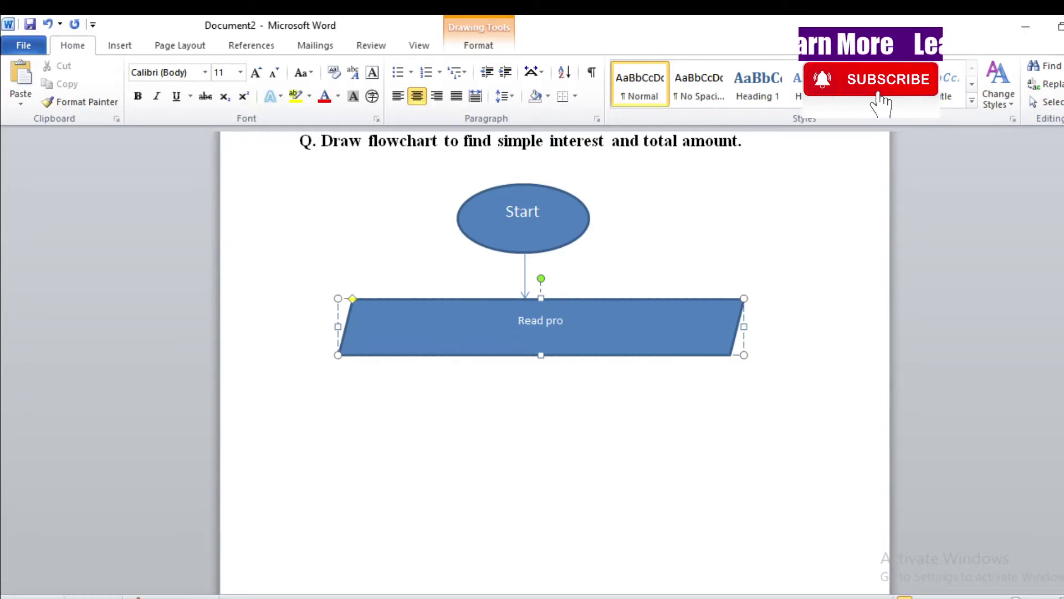
key(BackSpace)
text(inc)
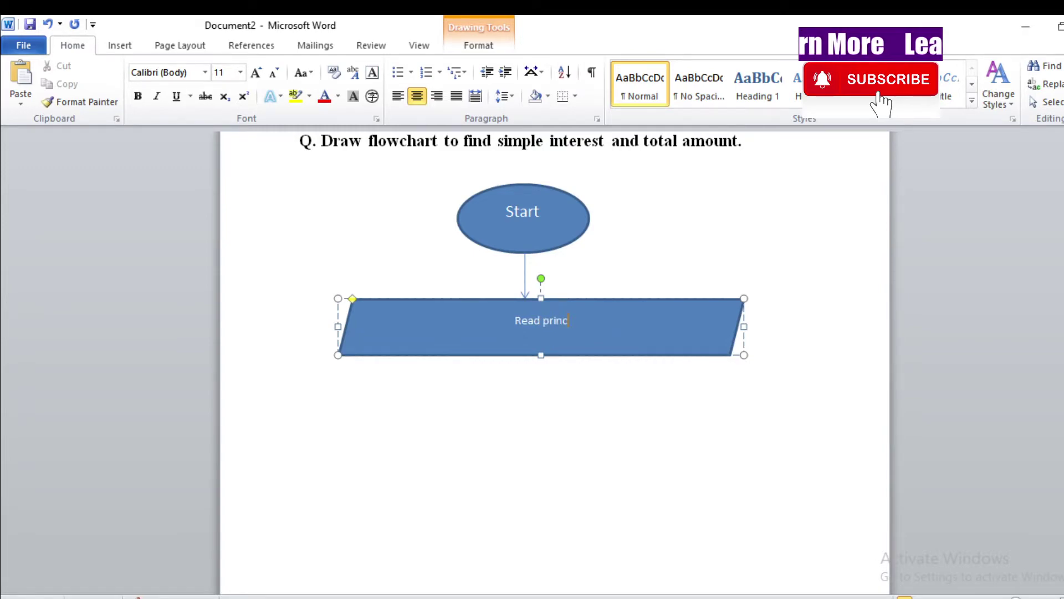
key(BackSpace)
key(BackSpace)
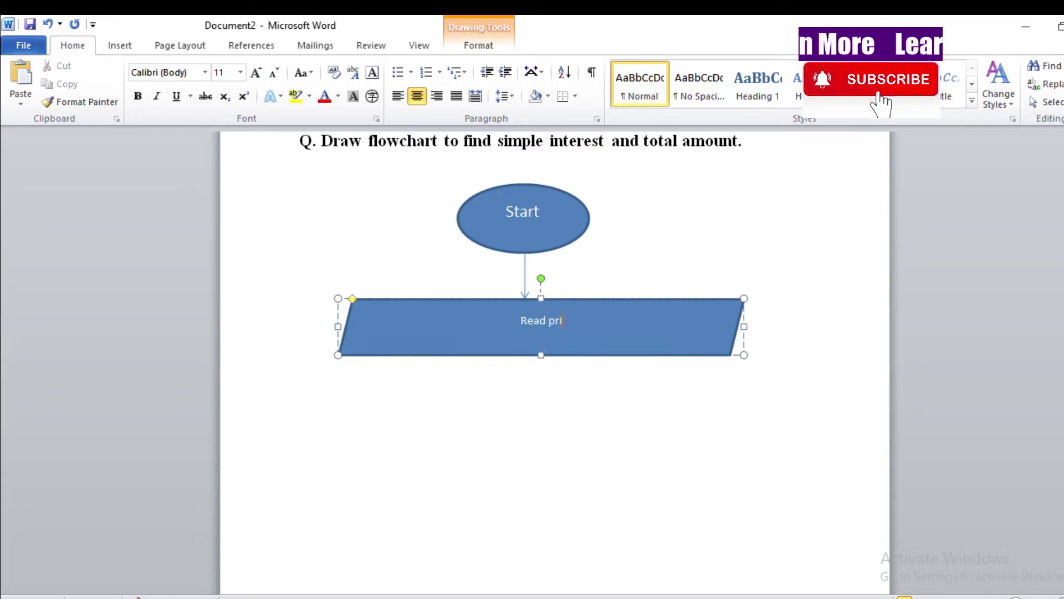
text(ncipal ,time ,rate as)
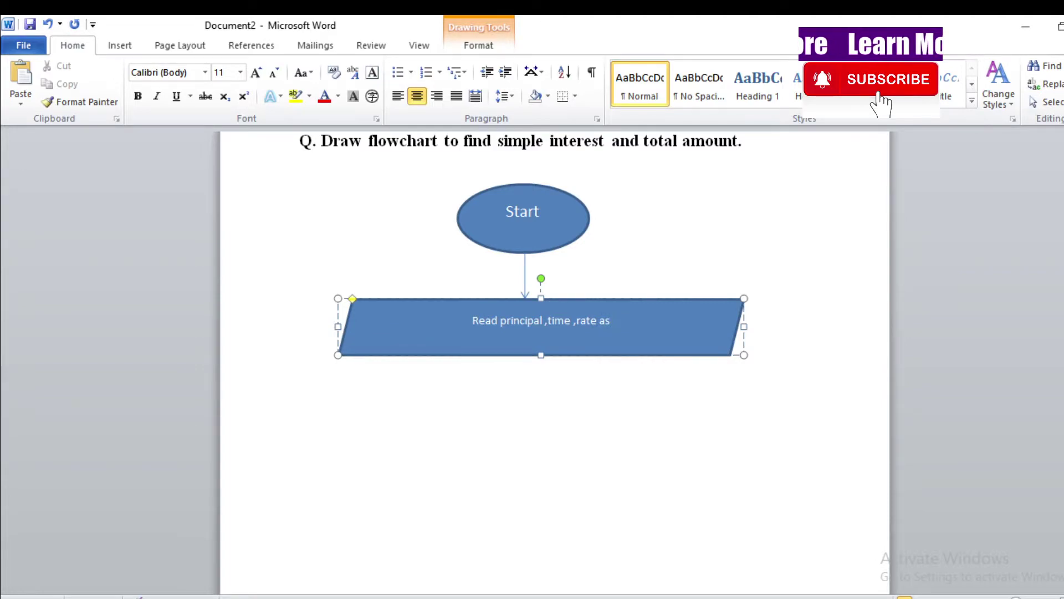
text( P,)
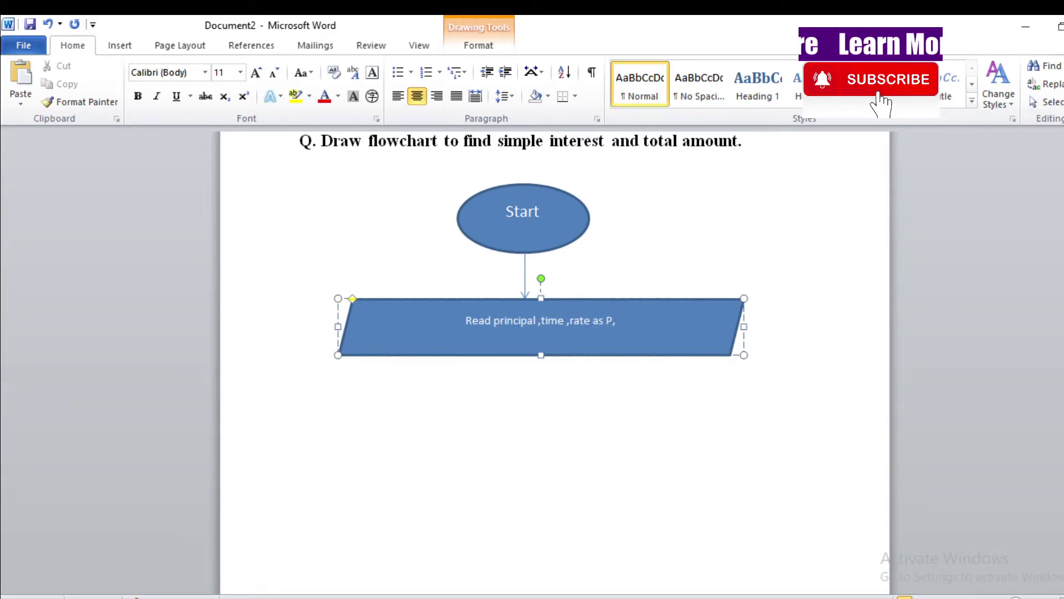
text(T<R)
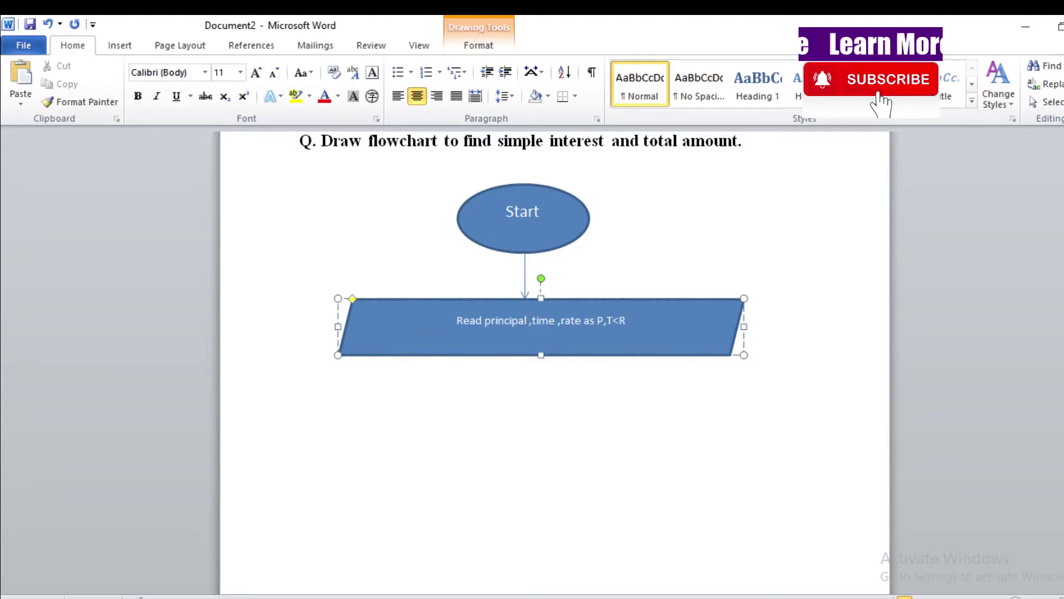
key(BackSpace)
key(BackSpace)
text(<)
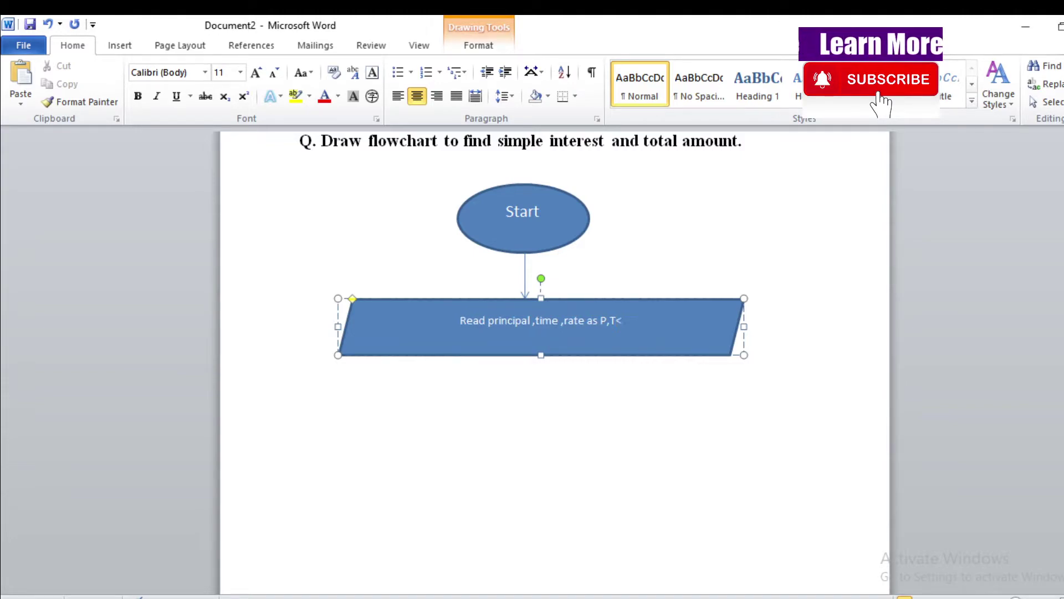
key(BackSpace)
text(,r)
key(BackSpace)
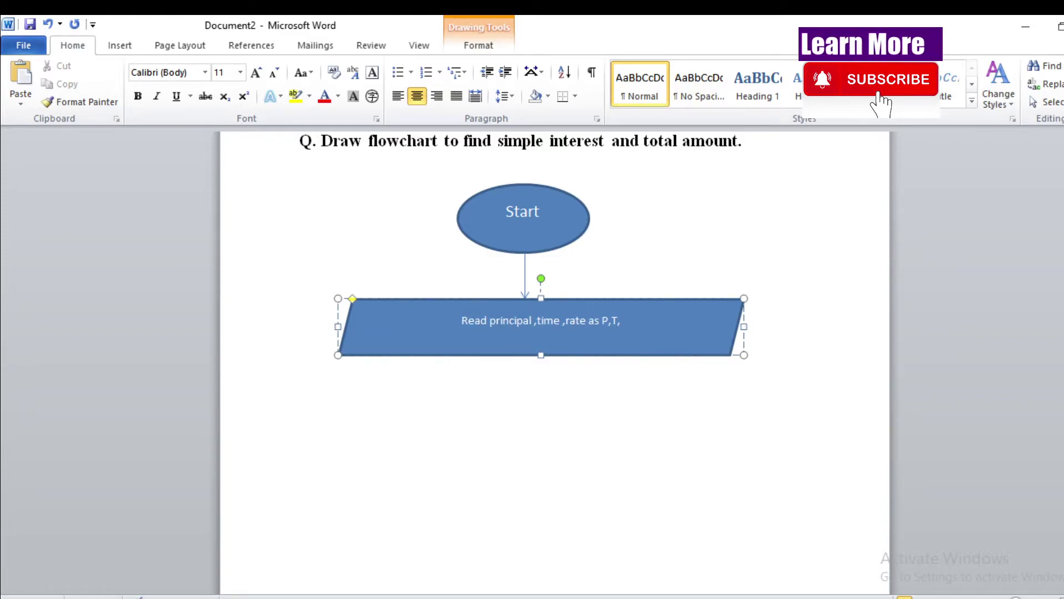
text(R)
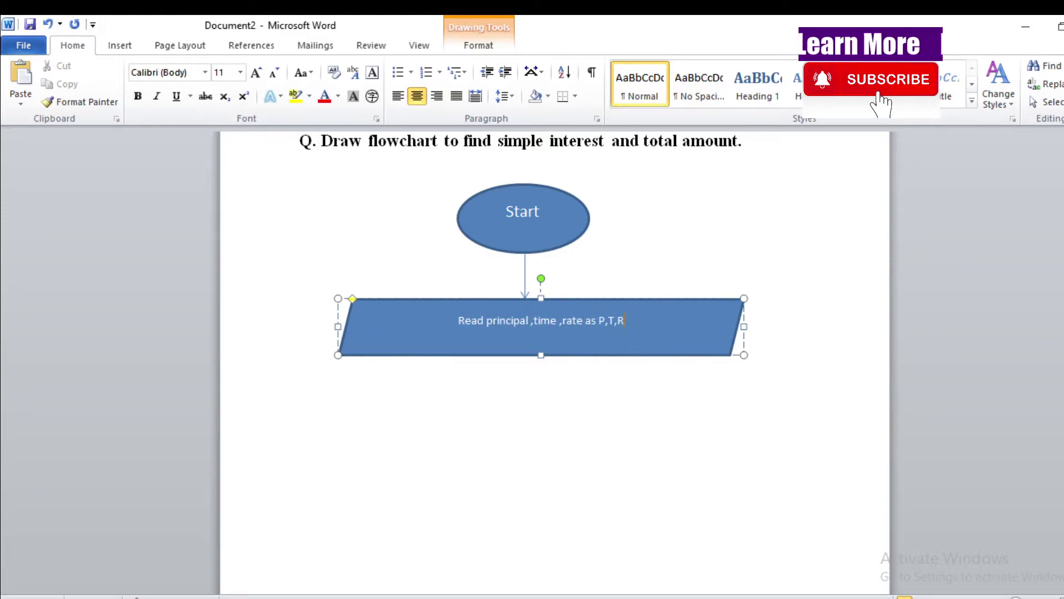
click(658, 401)
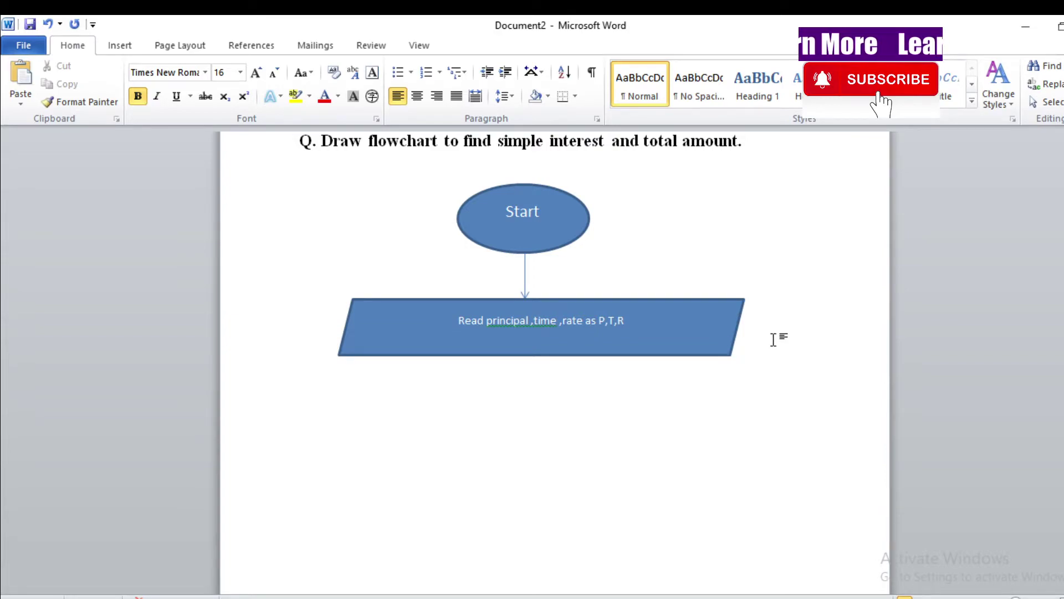
Step: Accept the 'principal, time' spacing correction and set the parallelogram text to 20 pt
right_click(541, 322)
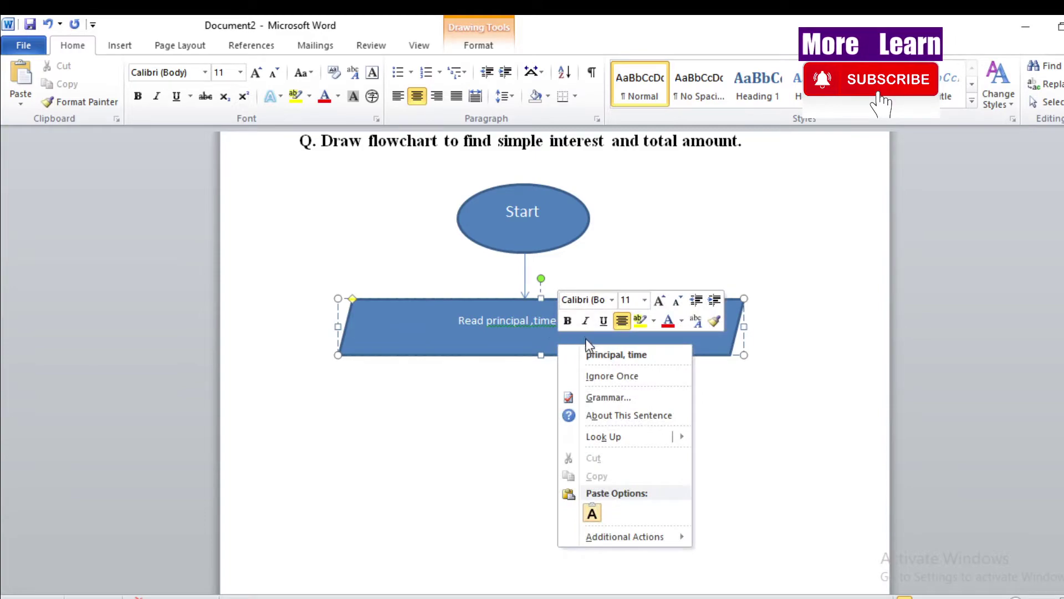
click(592, 357)
triple_click(449, 321)
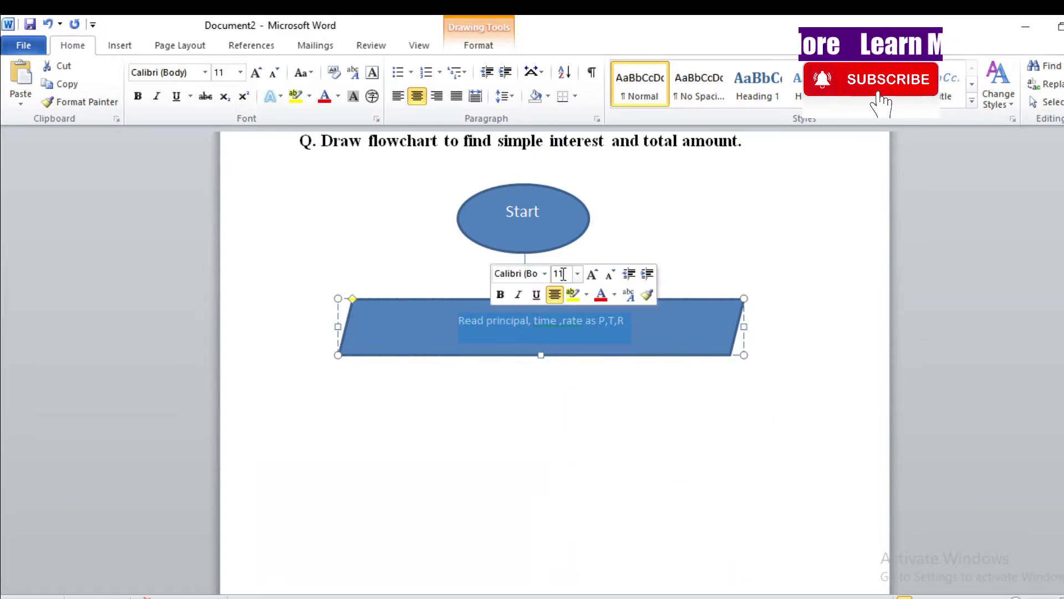
click(577, 273)
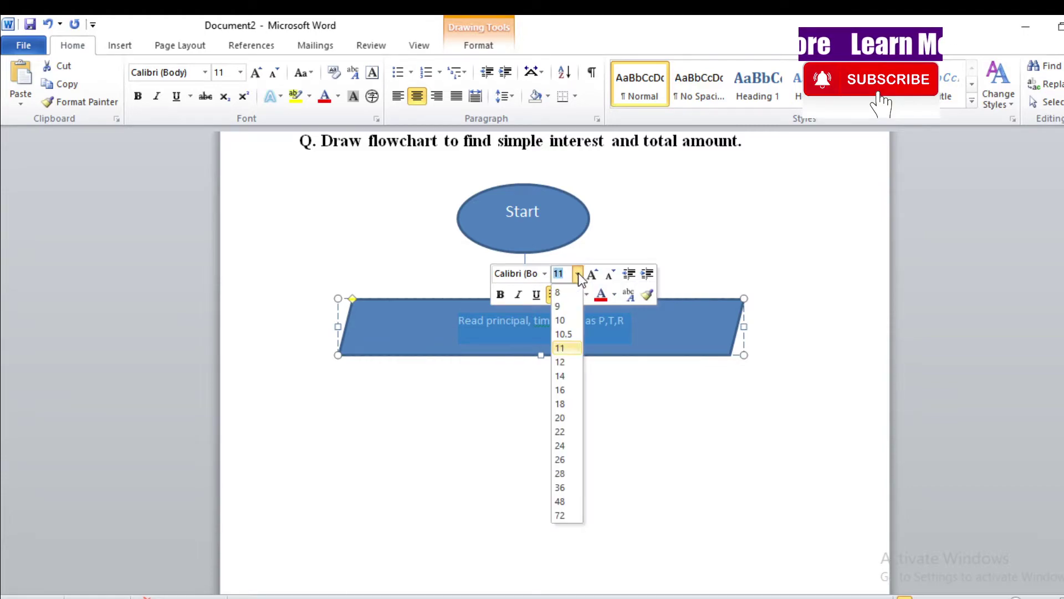
click(560, 418)
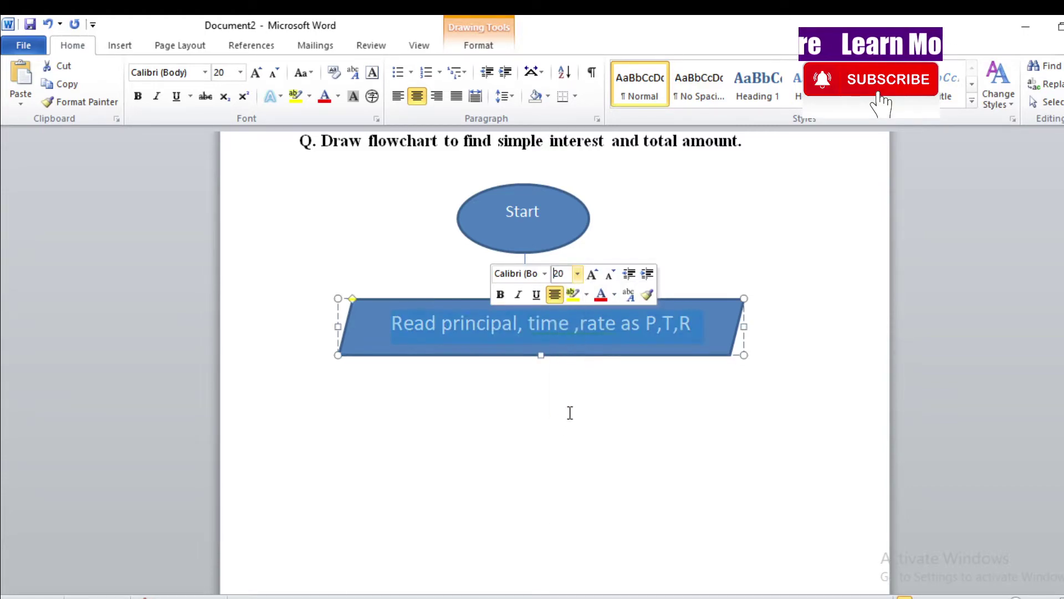
click(594, 404)
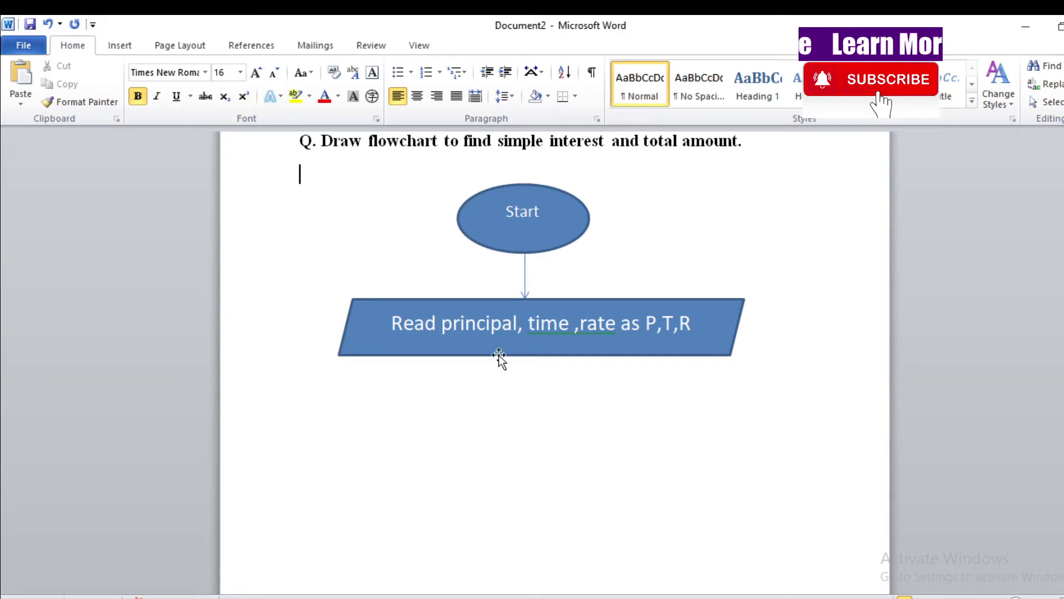
key(shift+Up)
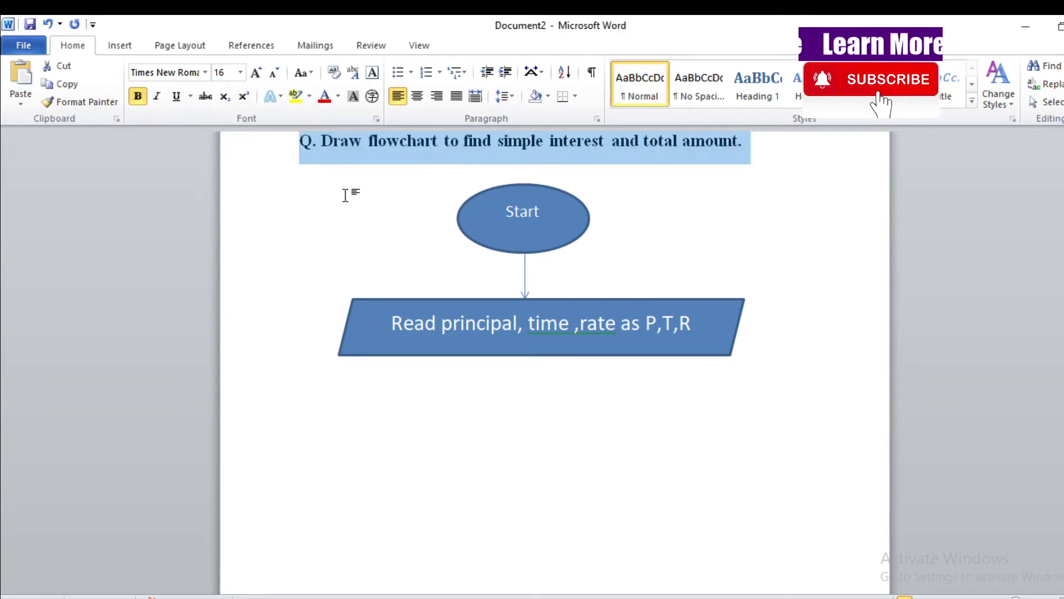
Step: Draw a rectangle below the parallelogram and nudge it right to centre it
click(345, 195)
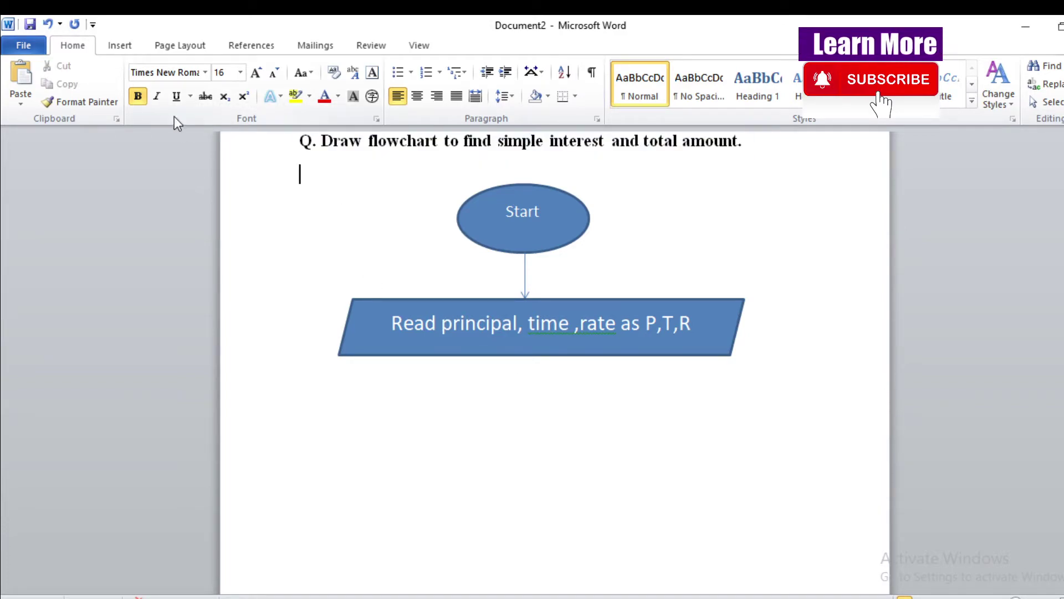
click(124, 49)
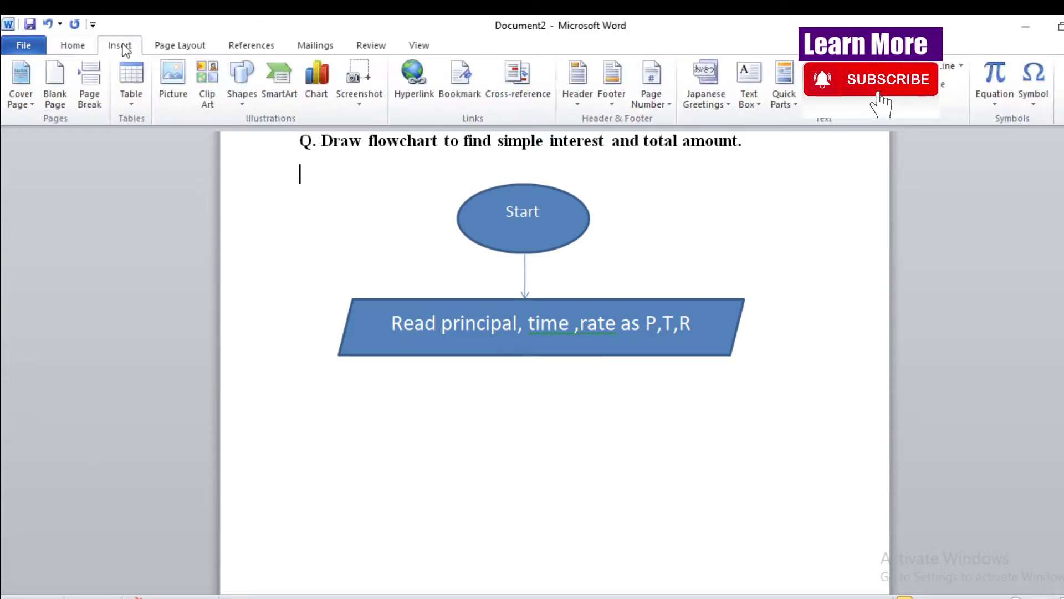
click(255, 104)
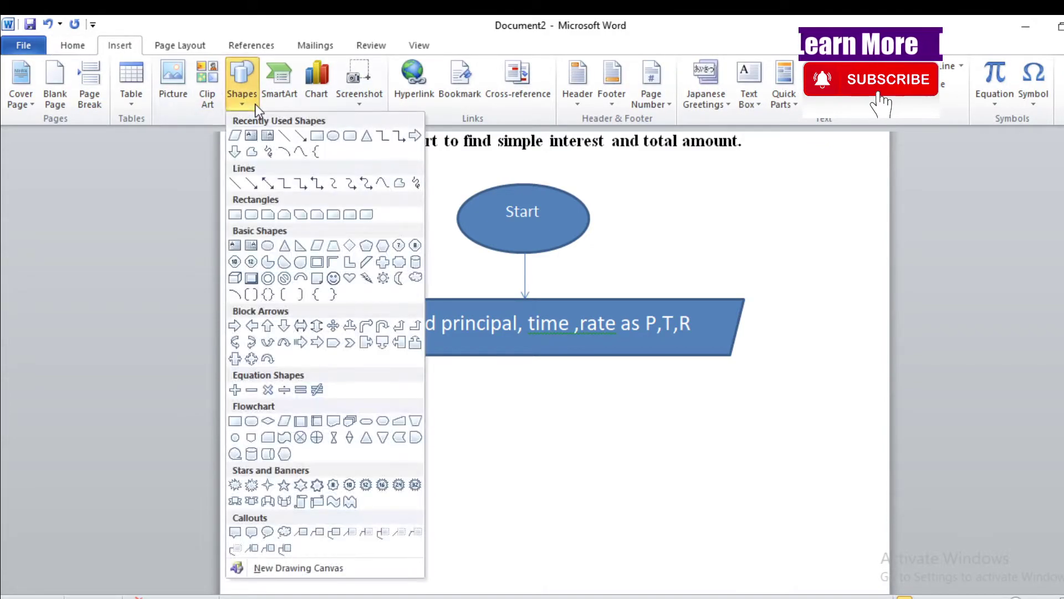
click(316, 136)
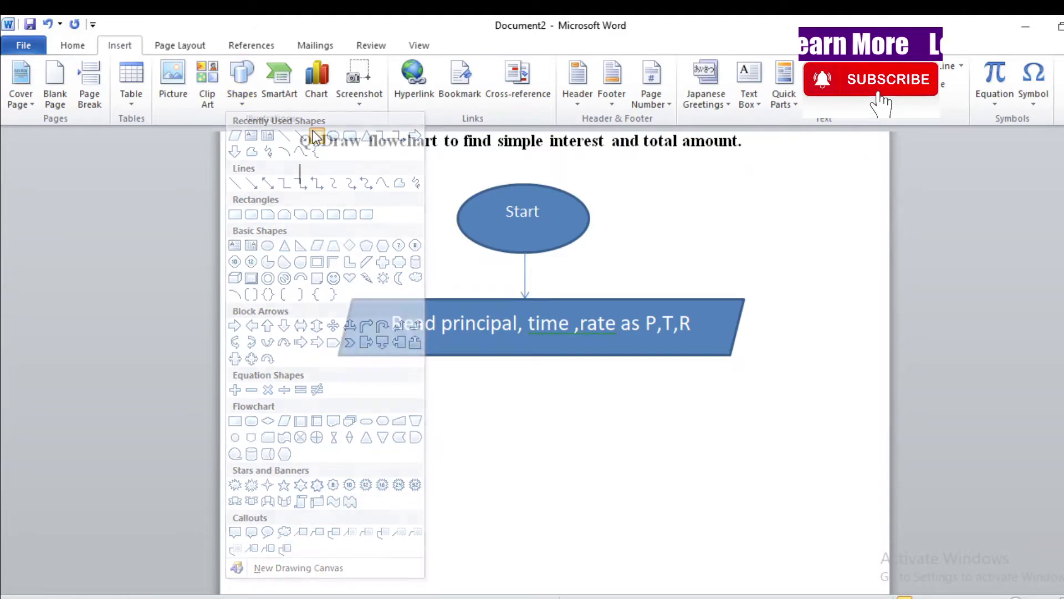
mouse_move(364, 400)
mouse_down()
mouse_move(541, 466)
mouse_move(638, 460)
mouse_move(683, 481)
mouse_up()
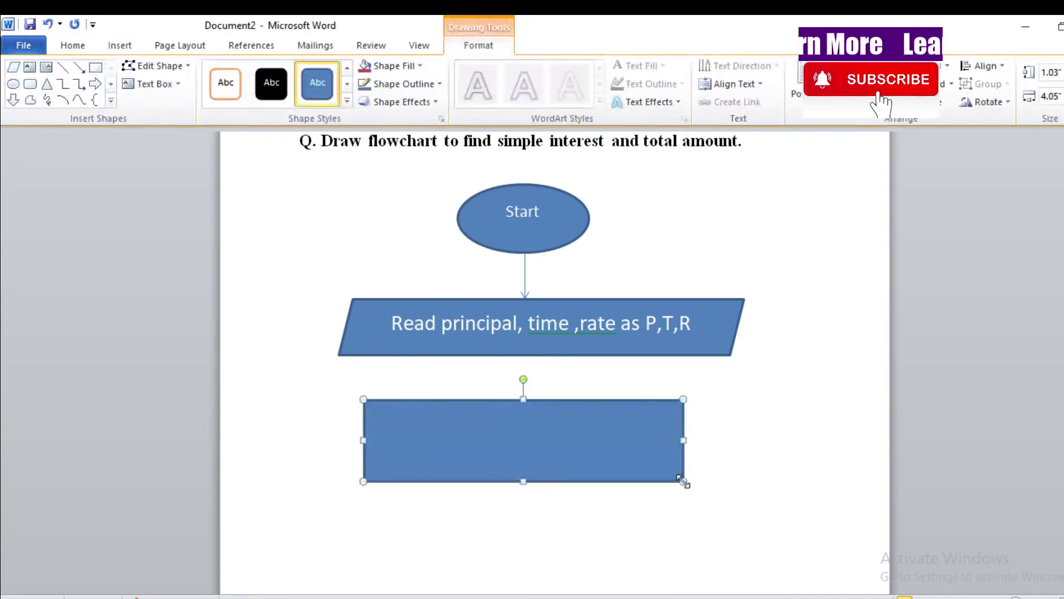
click(770, 424)
drag(526, 415, 558, 421)
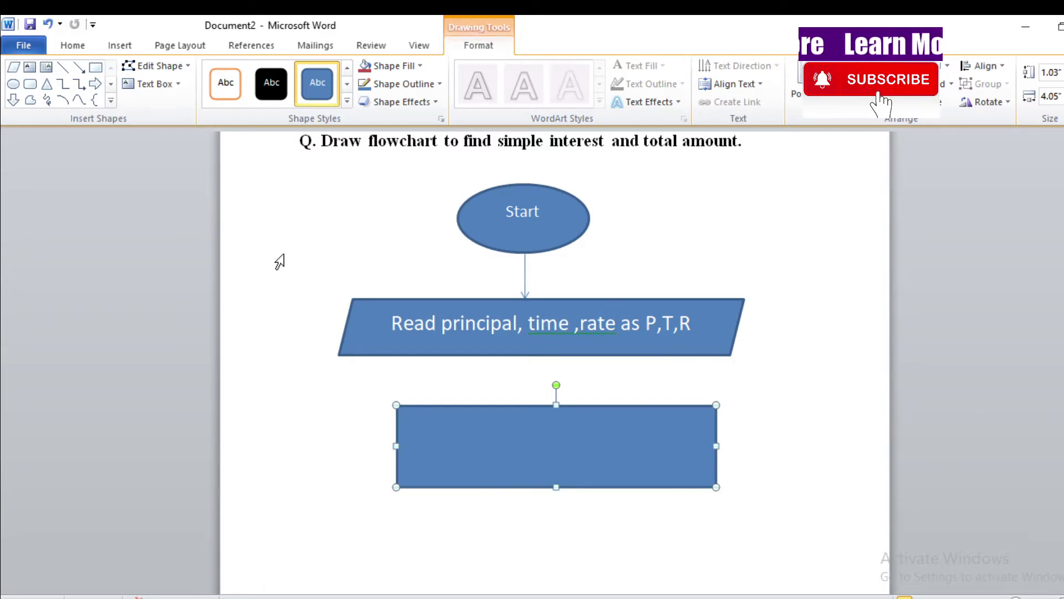
Step: Connect the parallelogram to the rectangle with a short downward arrow
click(79, 67)
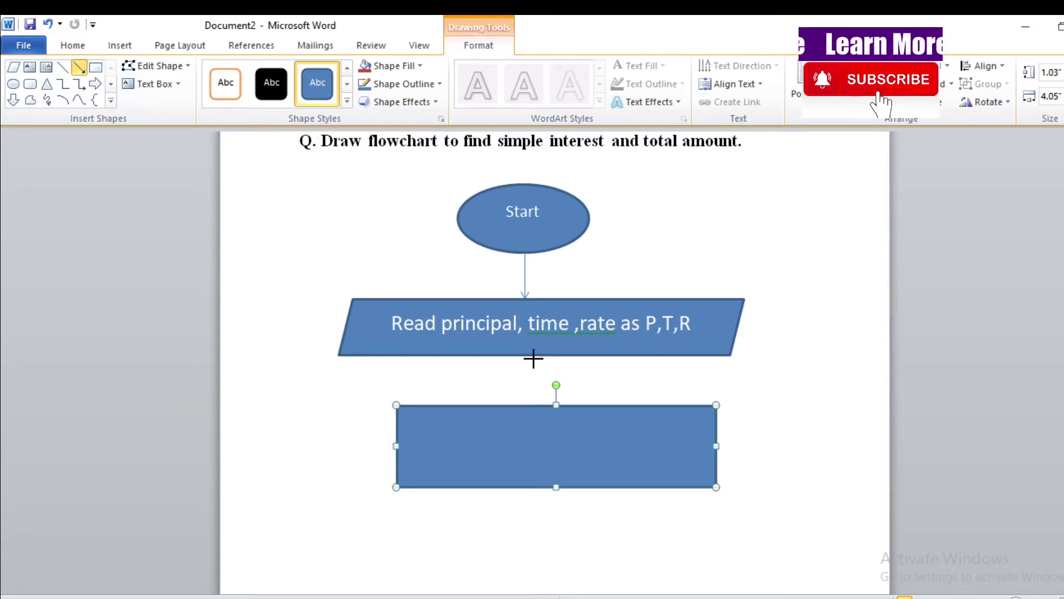
drag(532, 356, 533, 405)
click(534, 454)
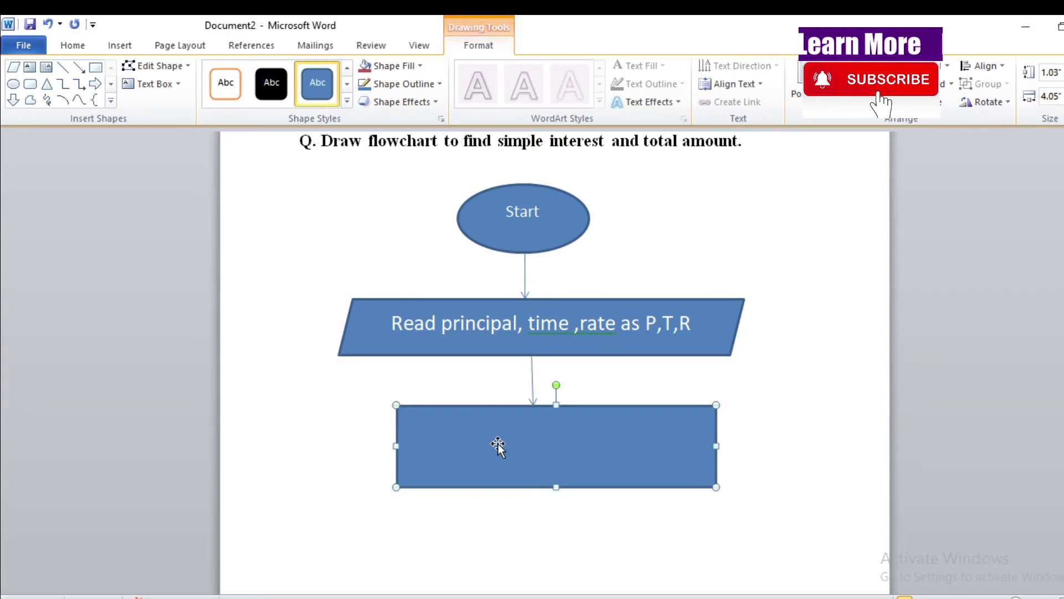
Step: Type 'Si=P*T*R/100' into the process rectangle at font size 26
right_click(464, 438)
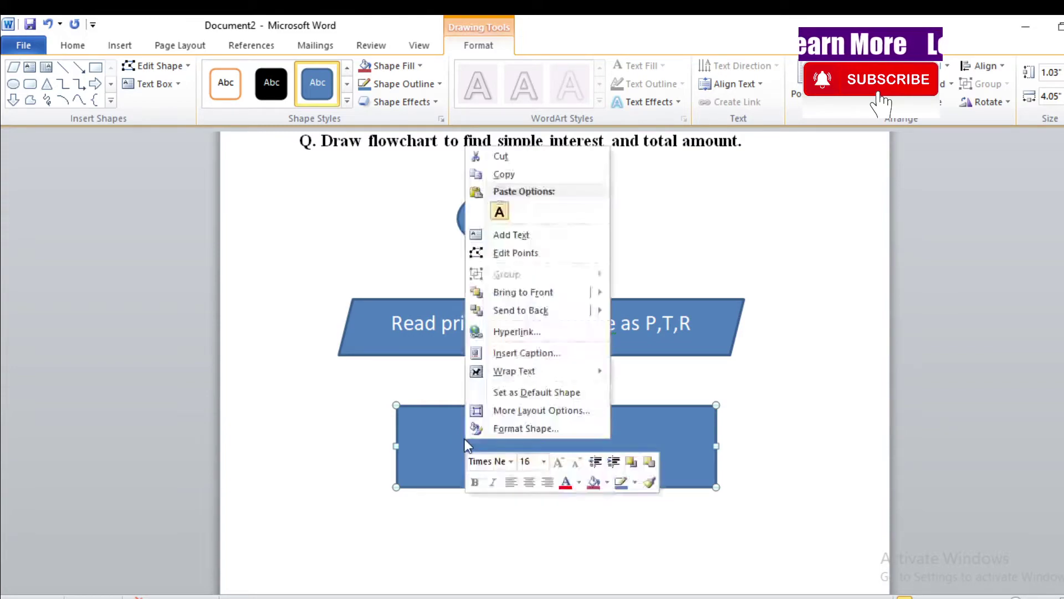
click(534, 239)
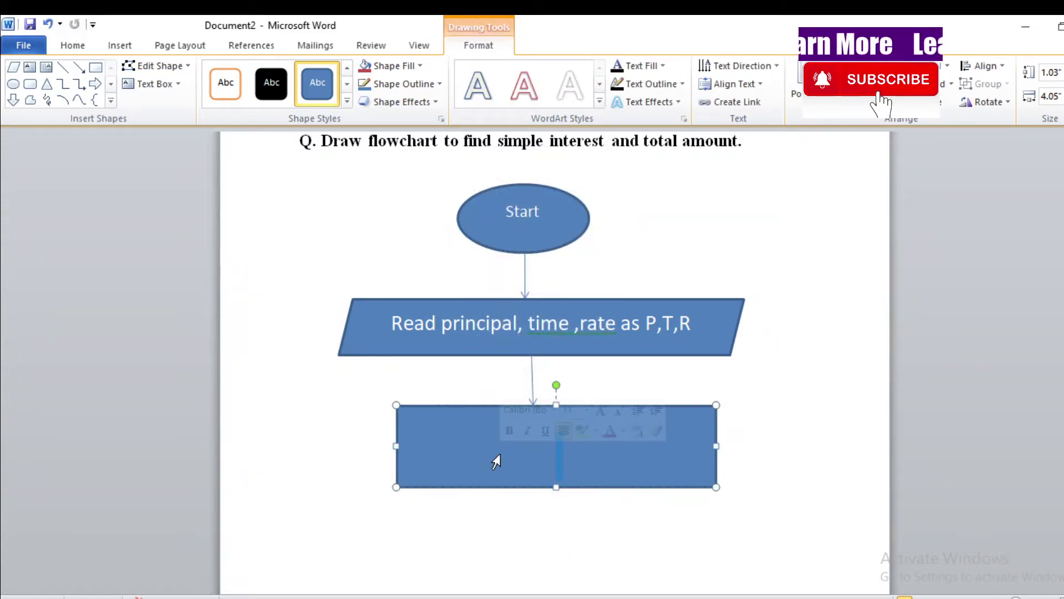
click(586, 411)
click(586, 410)
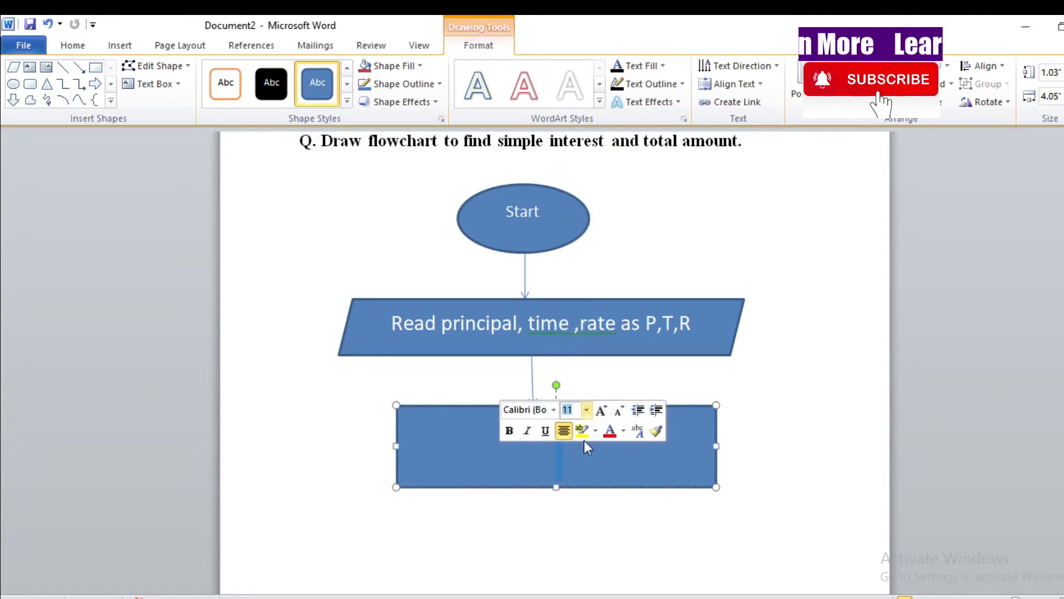
click(586, 410)
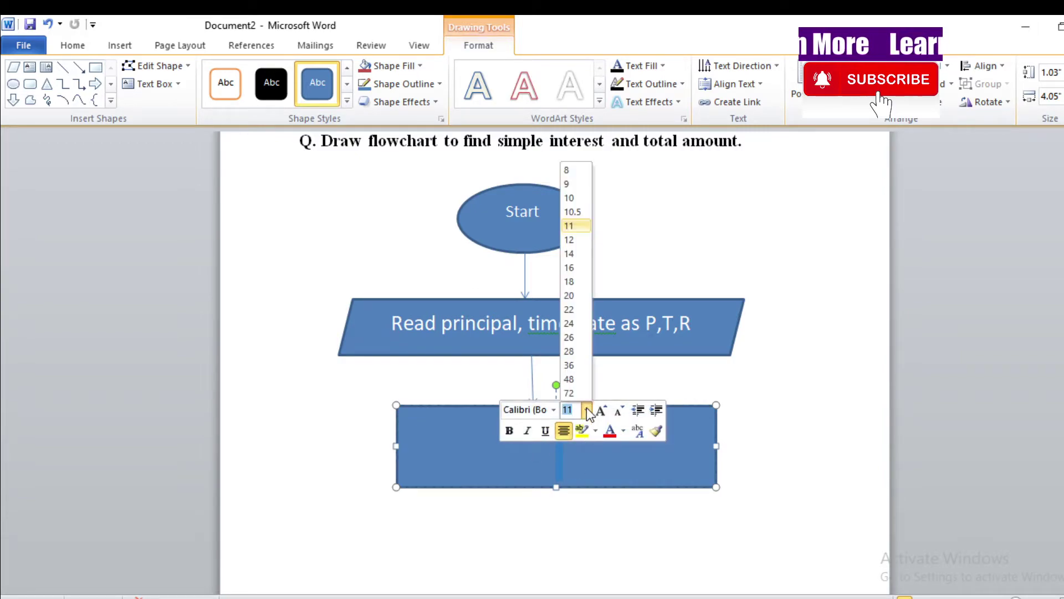
click(577, 332)
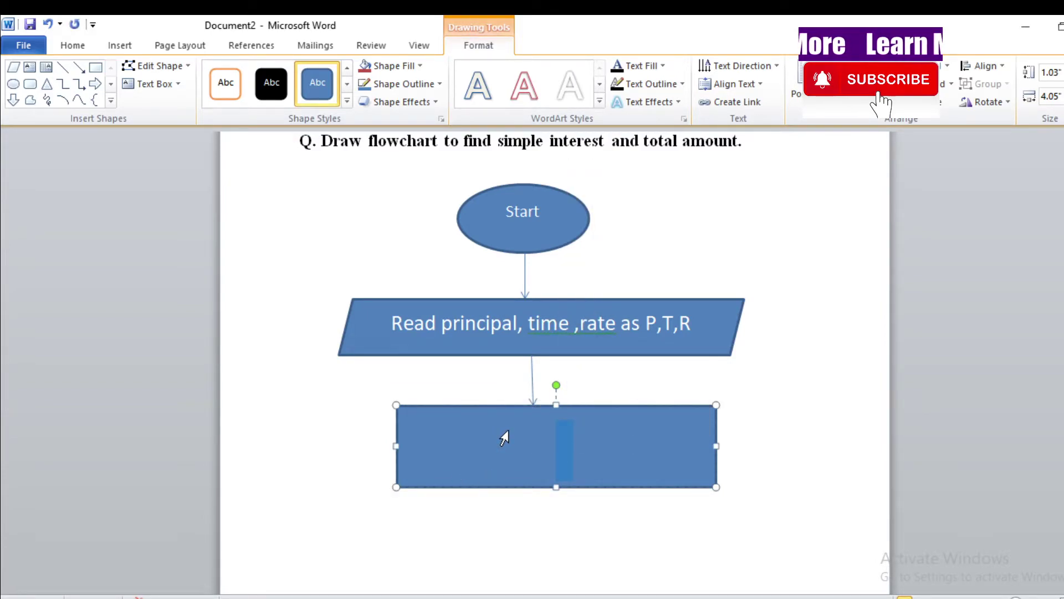
text(Si)
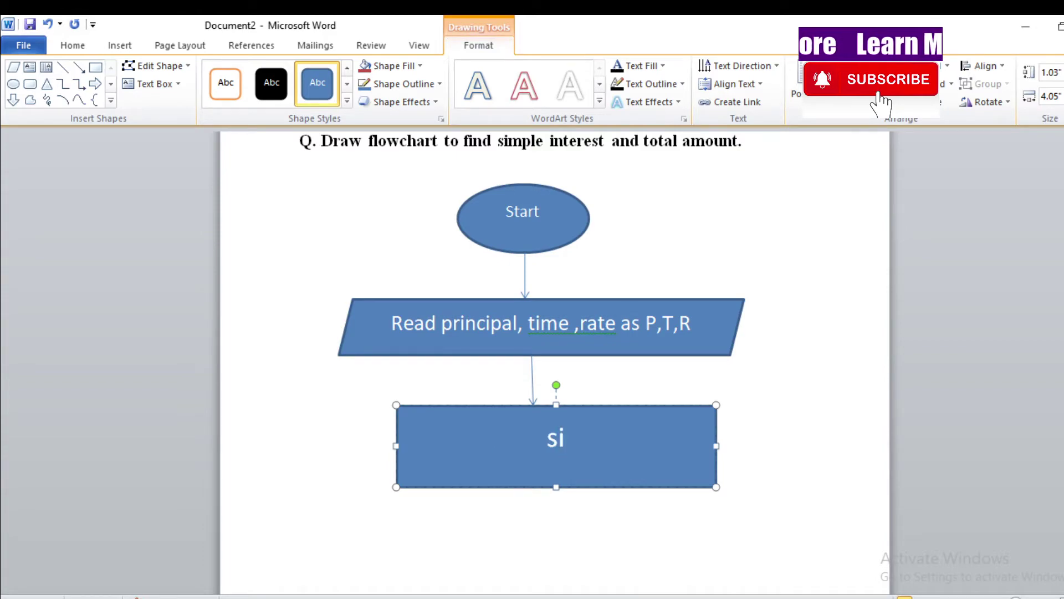
text(=)
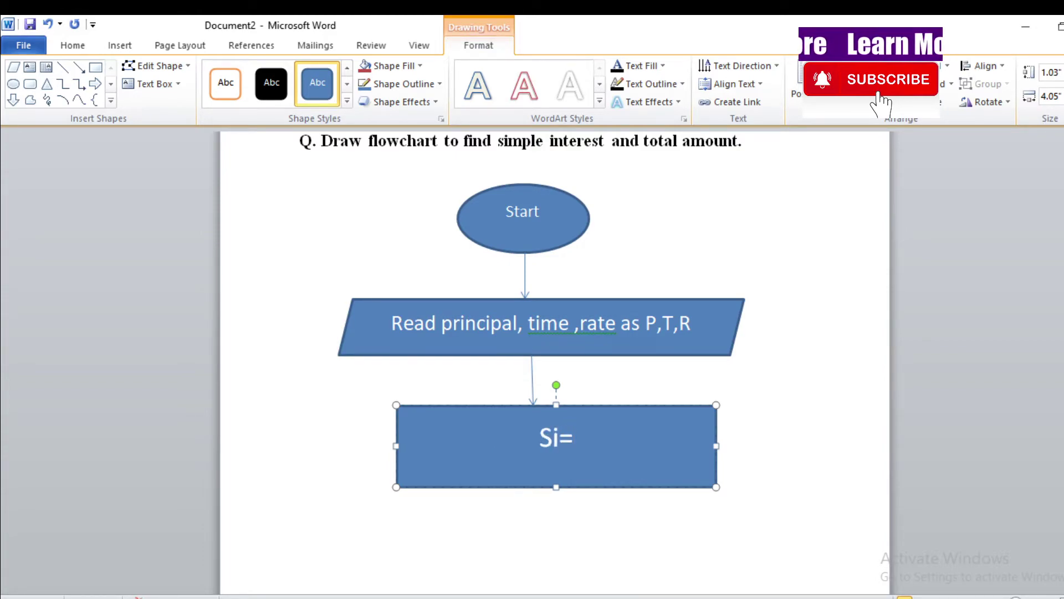
text(P)
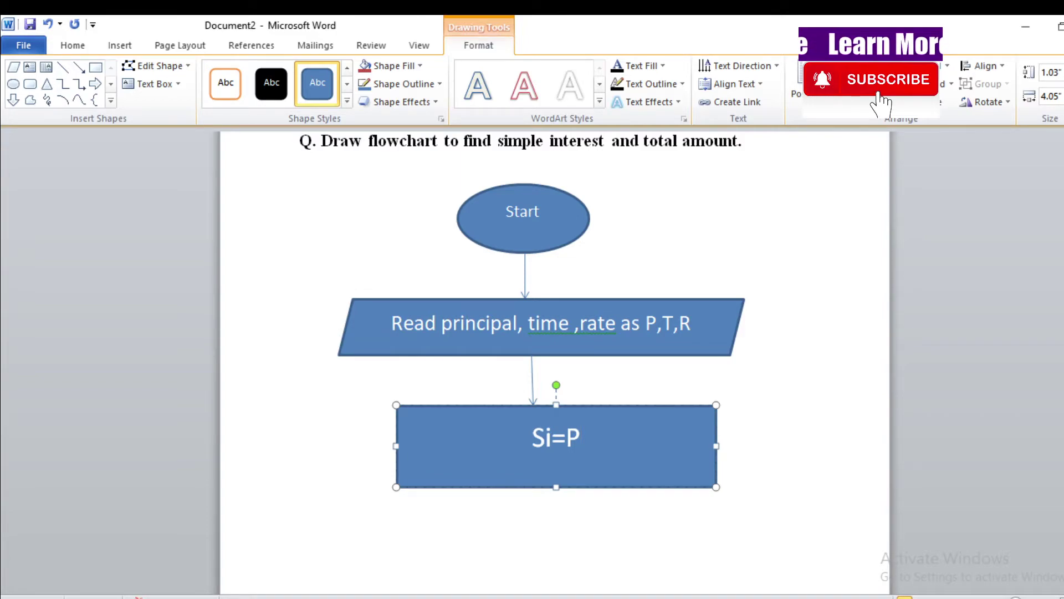
text(*)
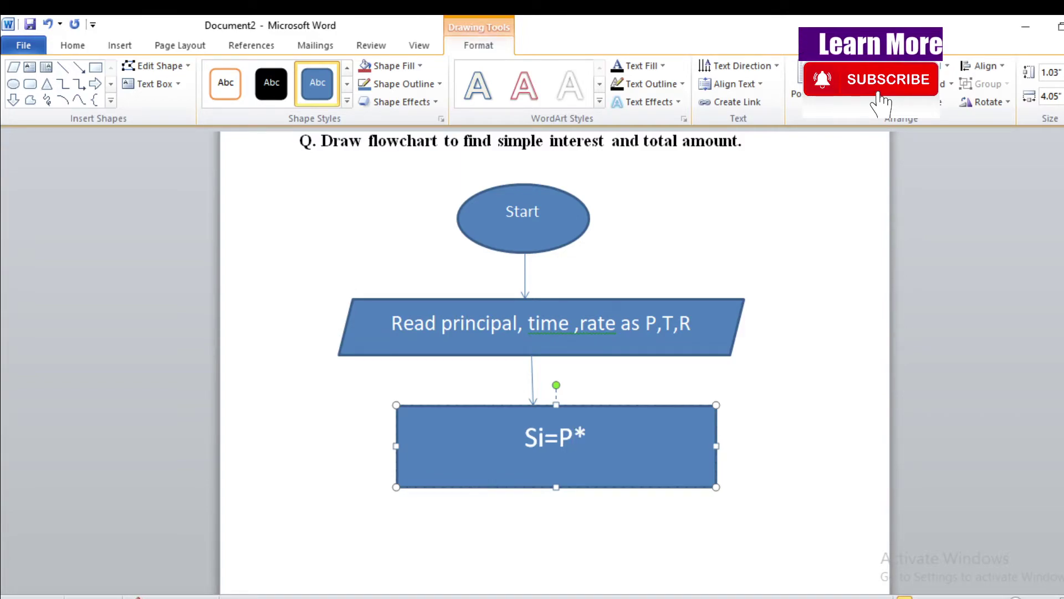
text(t)
key(BackSpace)
text(T*)
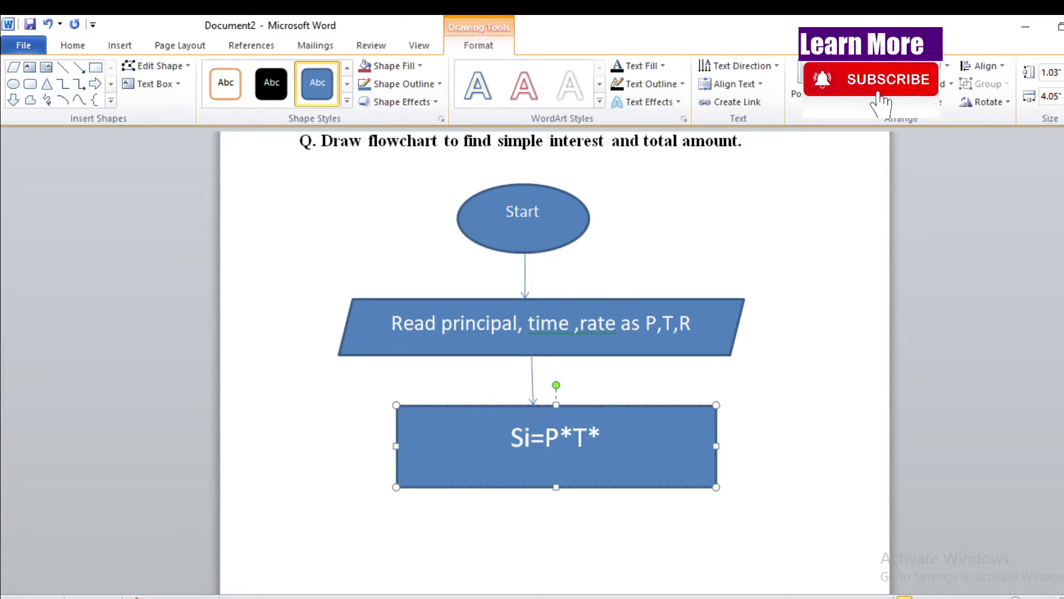
text(R)
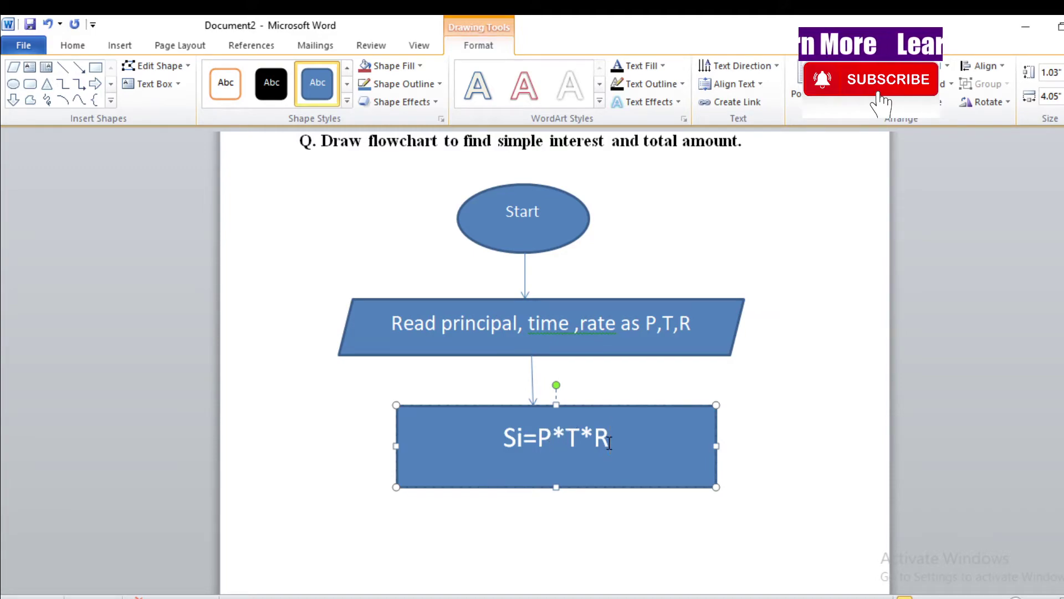
text(/100)
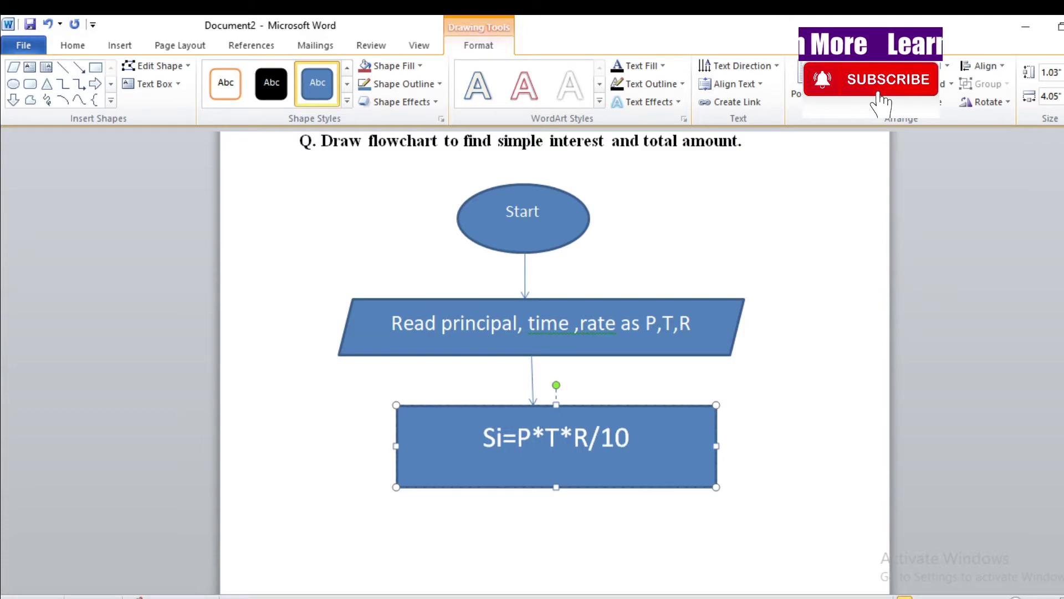